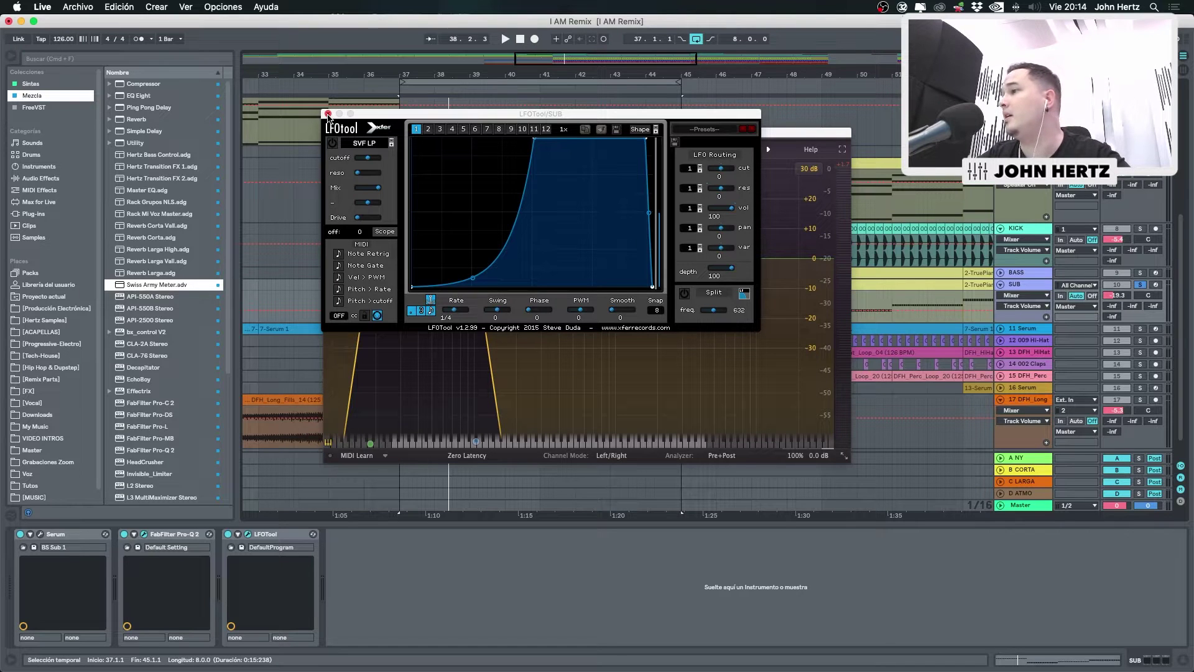
Close the SUB track's plug-in windows, and play the soloed BASS clip from bar 37 while inspecting its Pro-Q 2 curve
left_click(328, 114)
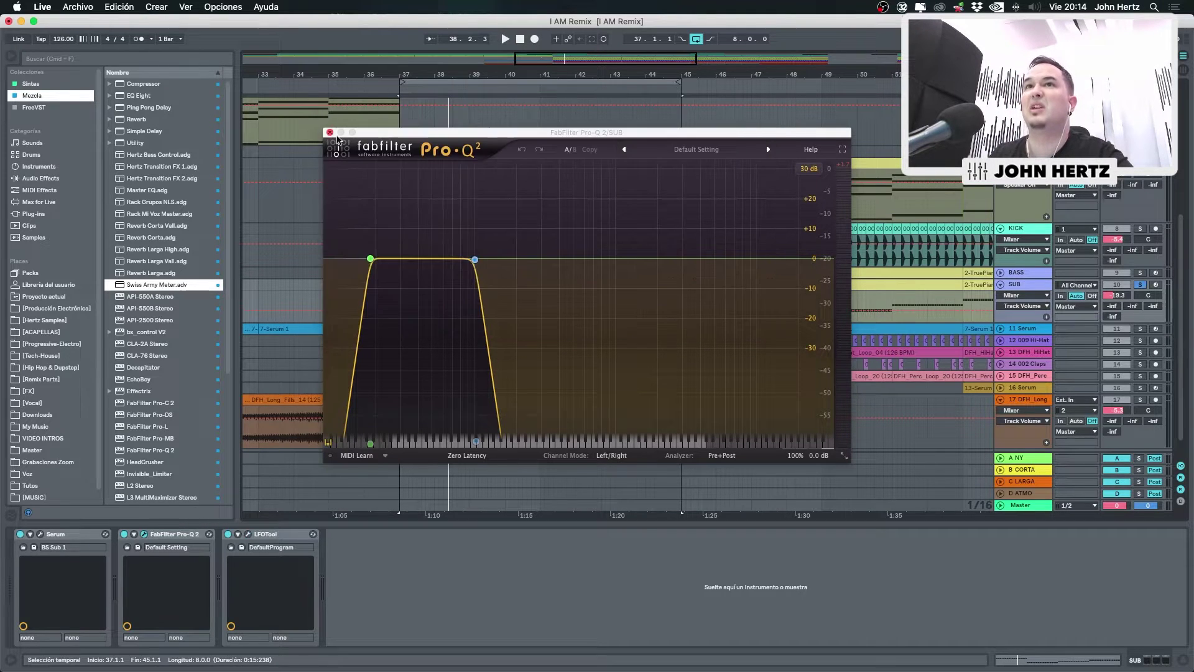
left_click(330, 133)
left_click(1032, 274)
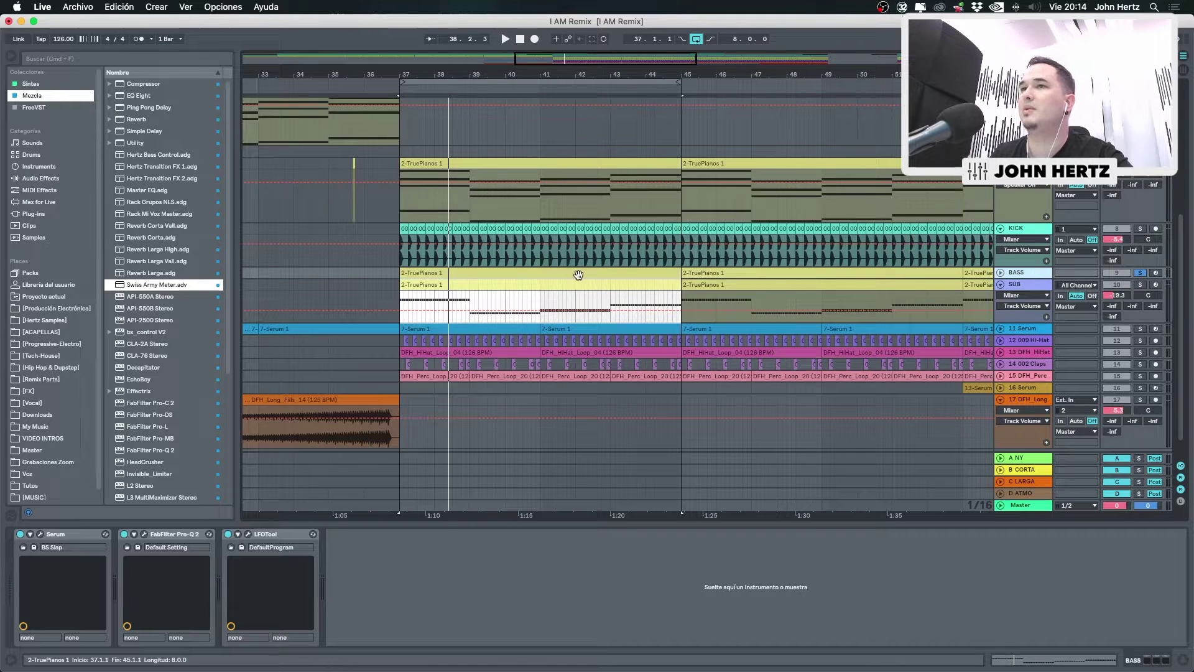
left_click(537, 273)
key("space")
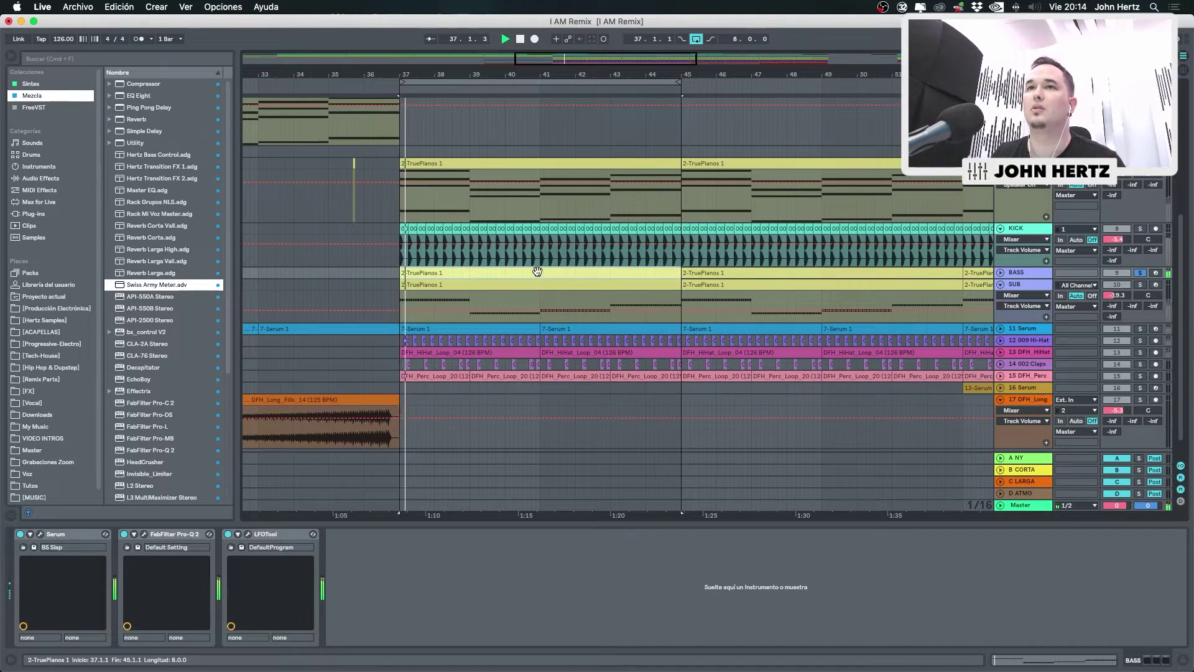
left_click(144, 535)
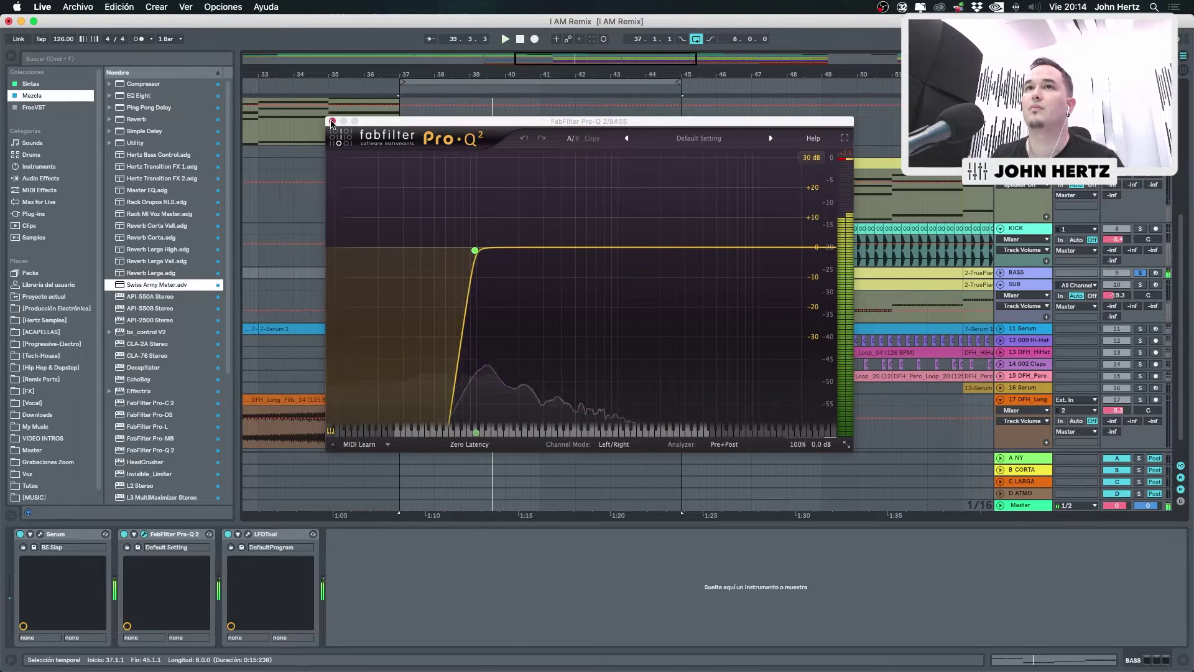
left_click(332, 123)
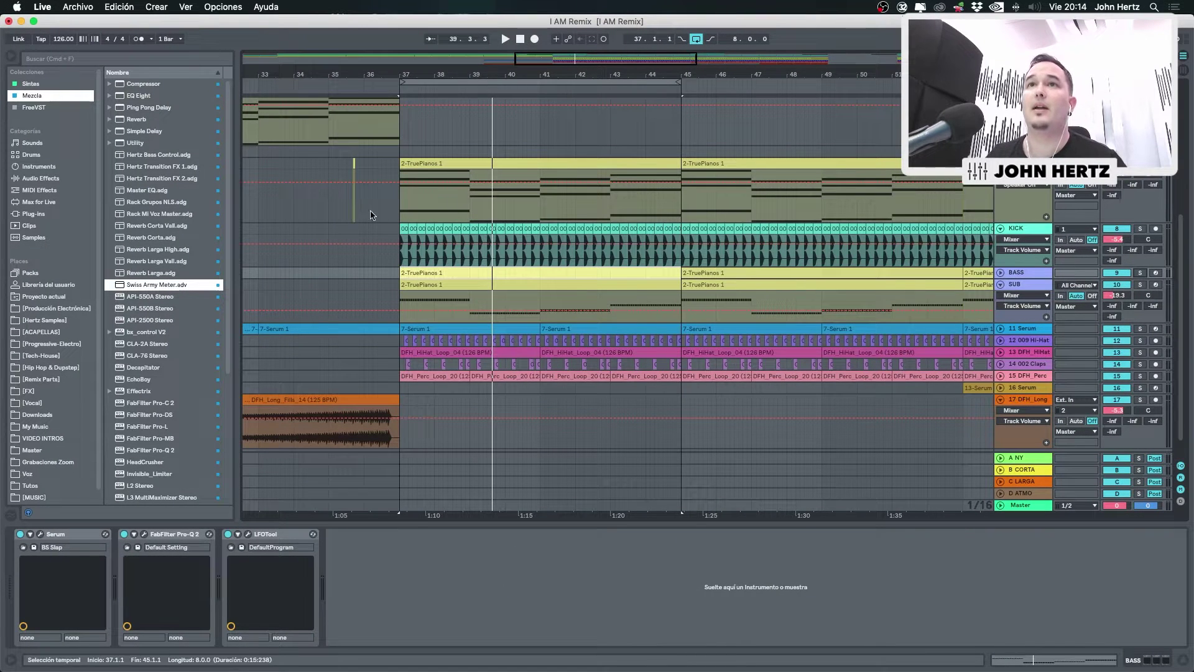
Solo the KICK track and play it at the start of the drop
left_click(328, 187)
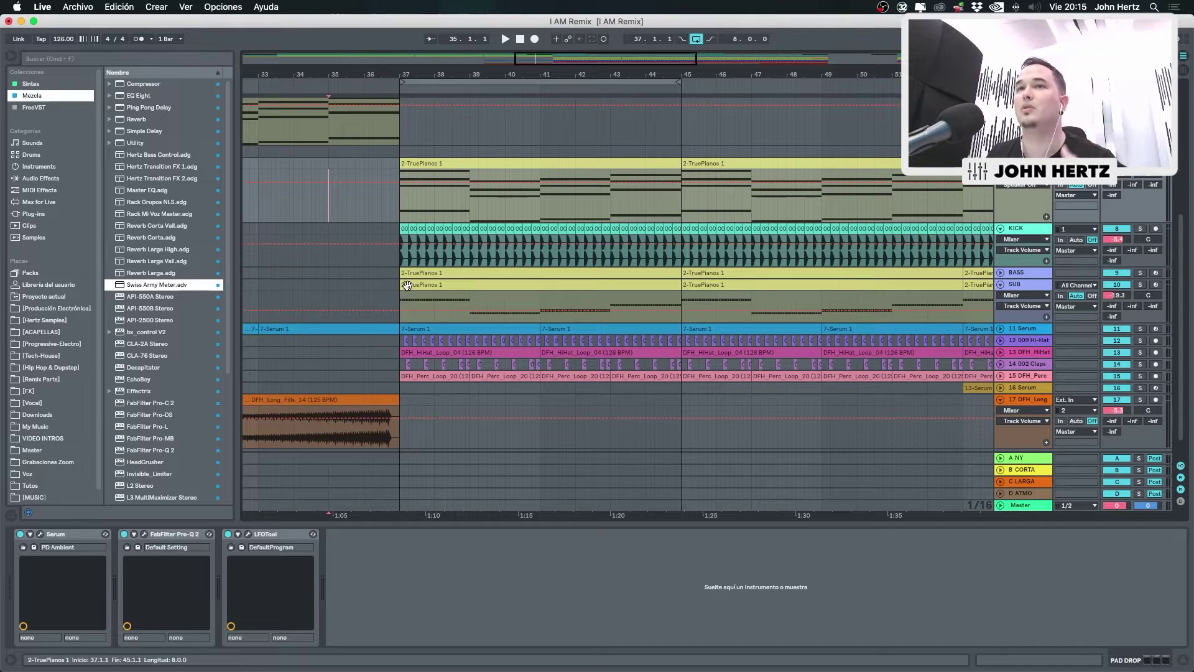
left_click(1028, 230)
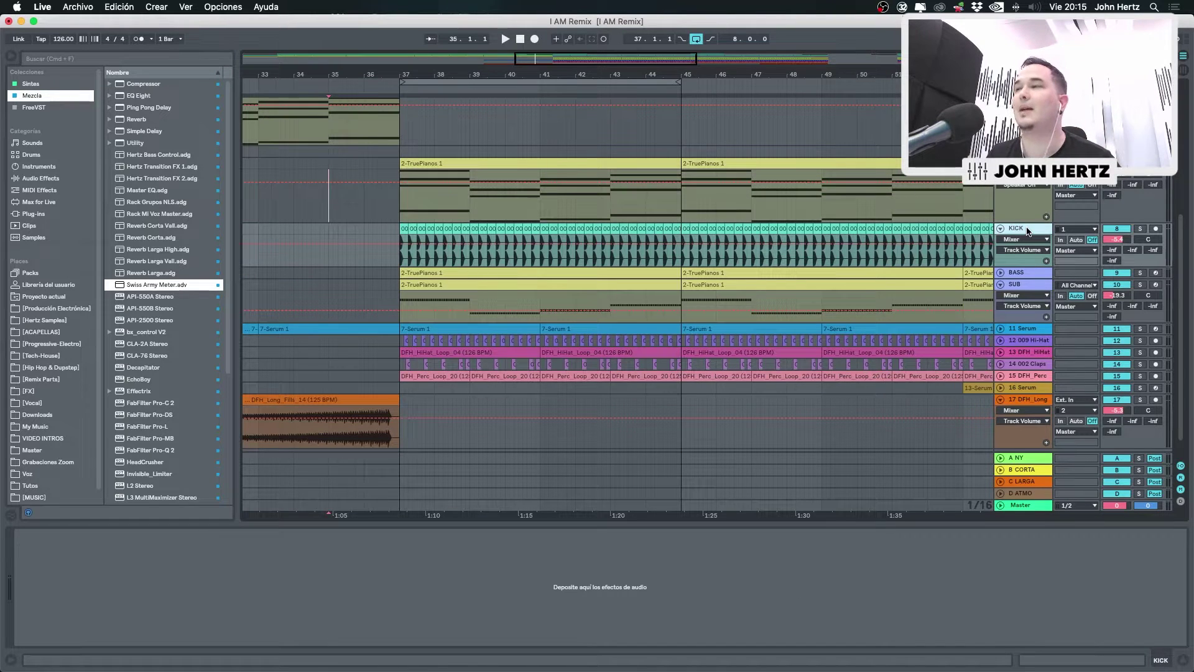
left_click(1140, 230)
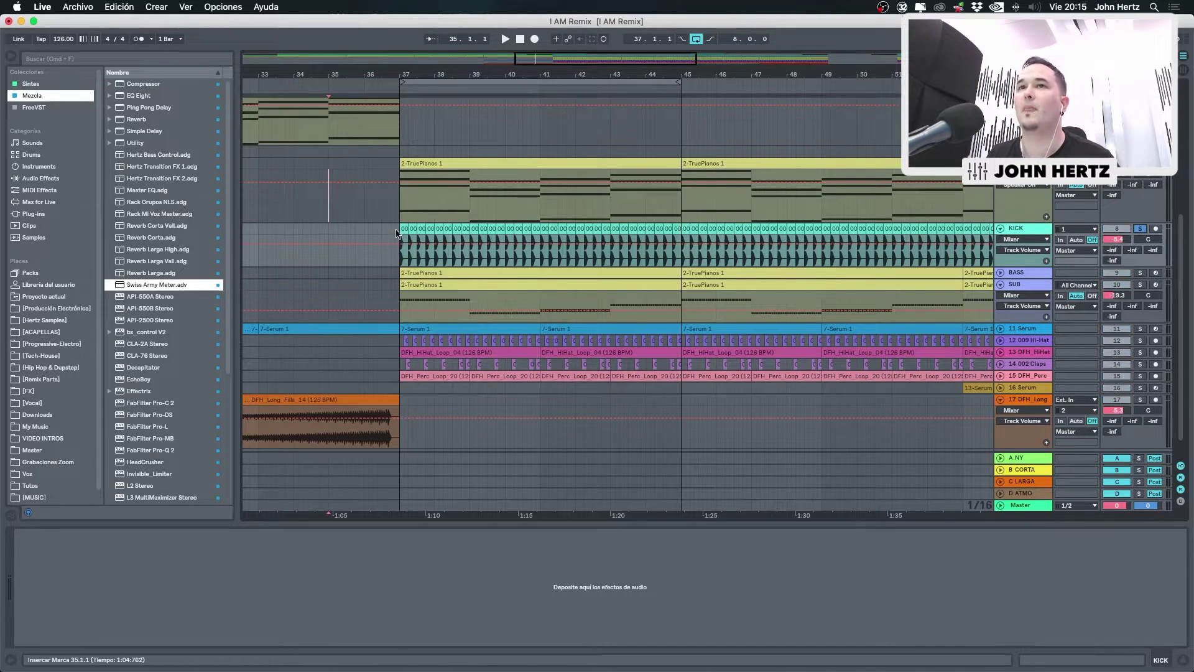
key("space")
scroll(533, 239, "up", 3)
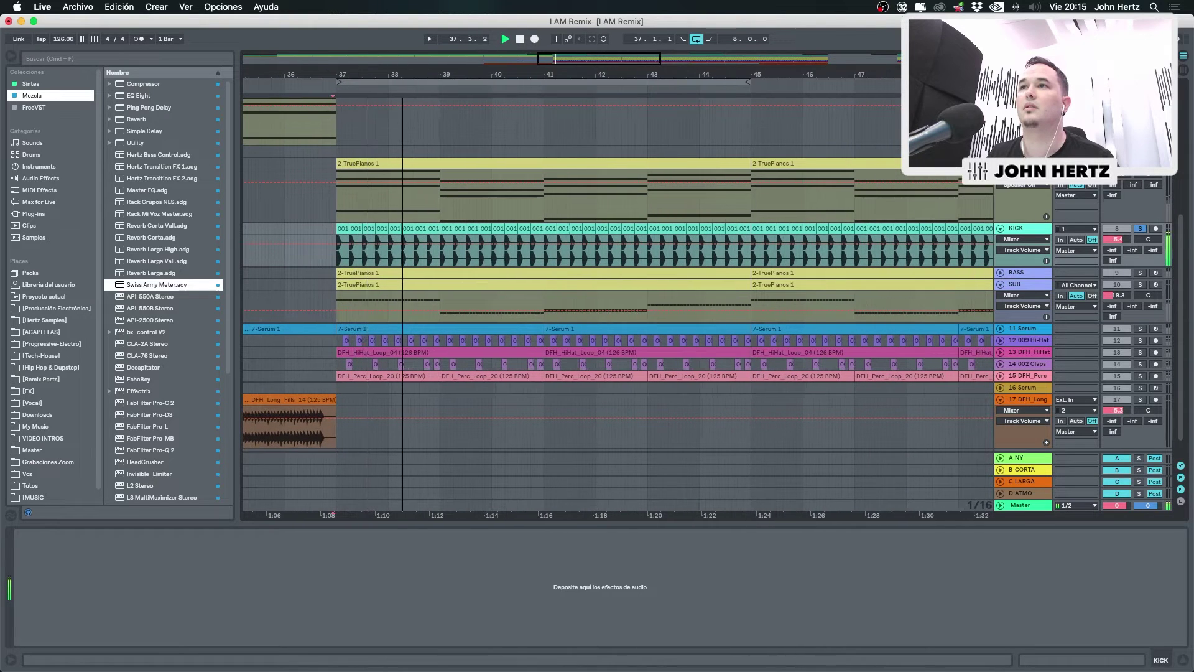
Open Voxengo SPAN on the Master track and examine the soloed kick's low-frequency spectrum during playback
left_click(1034, 506)
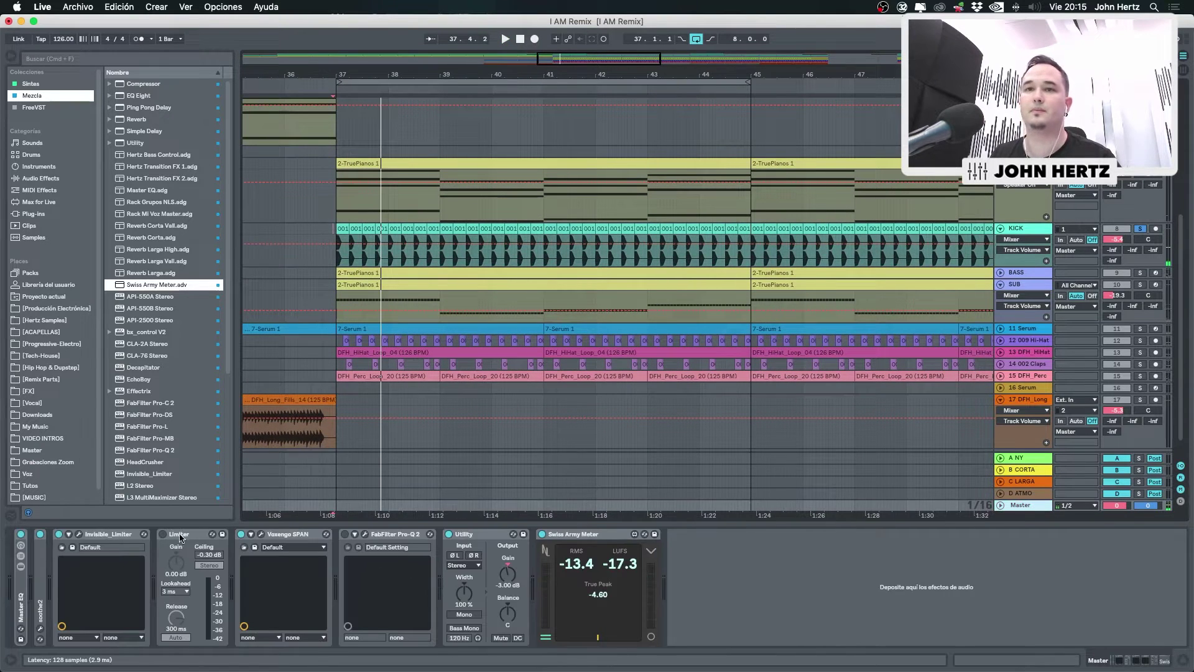
left_click(262, 535)
key("space")
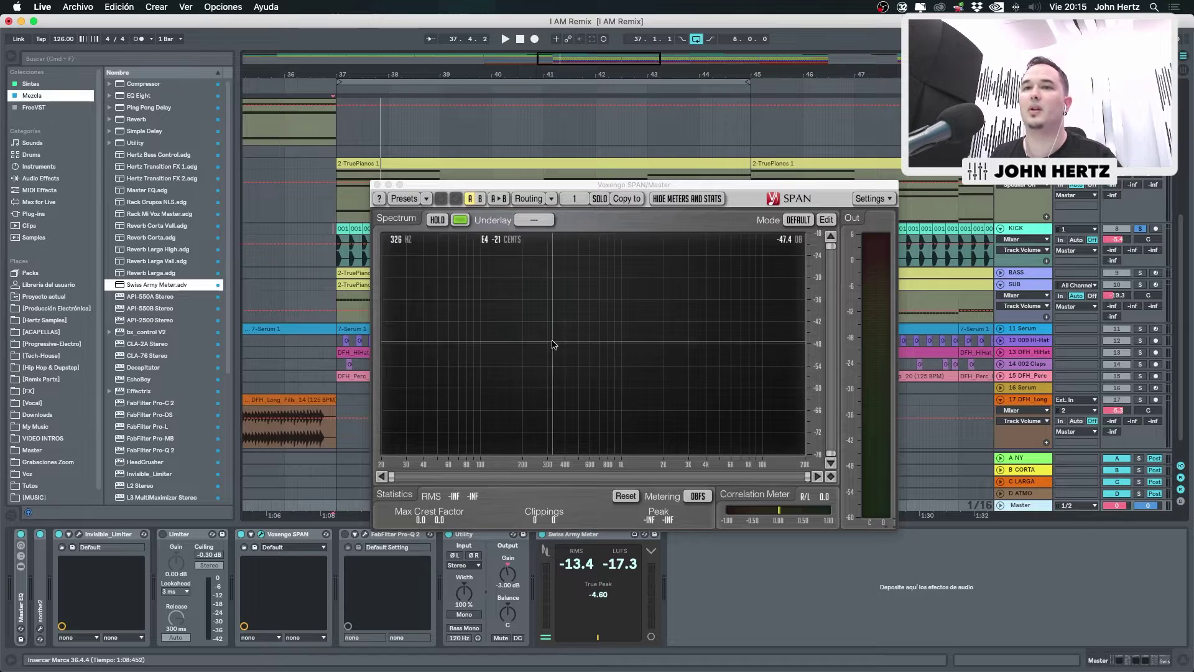
left_click_drag(604, 187, 678, 128)
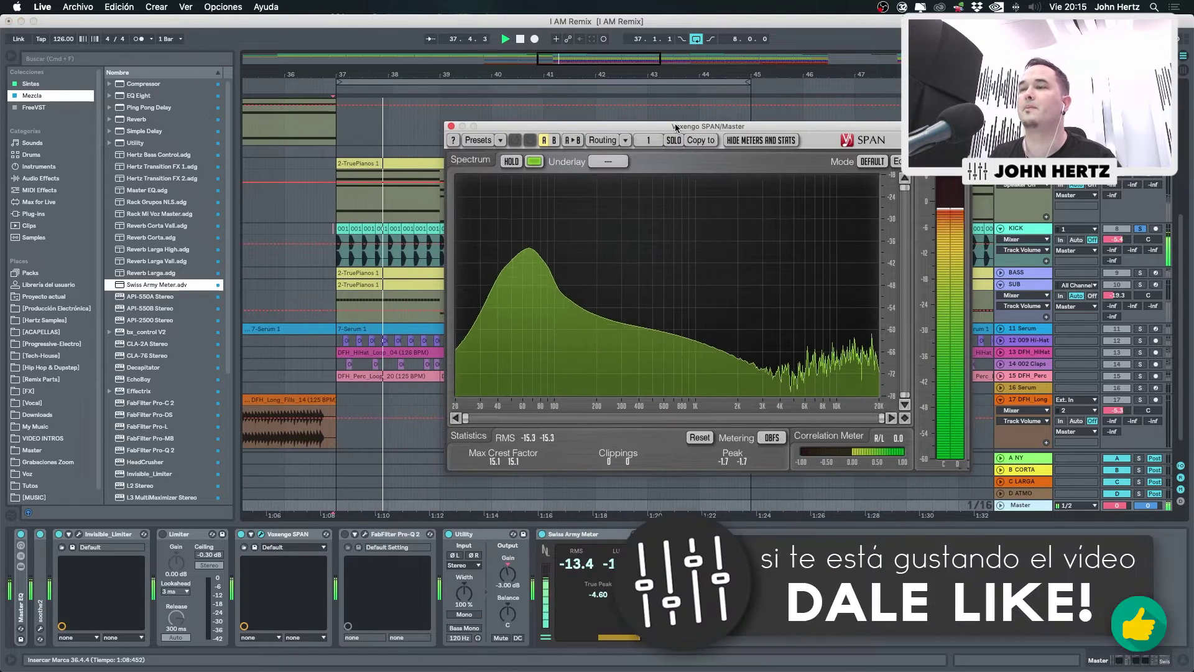
mouse_move(528, 244)
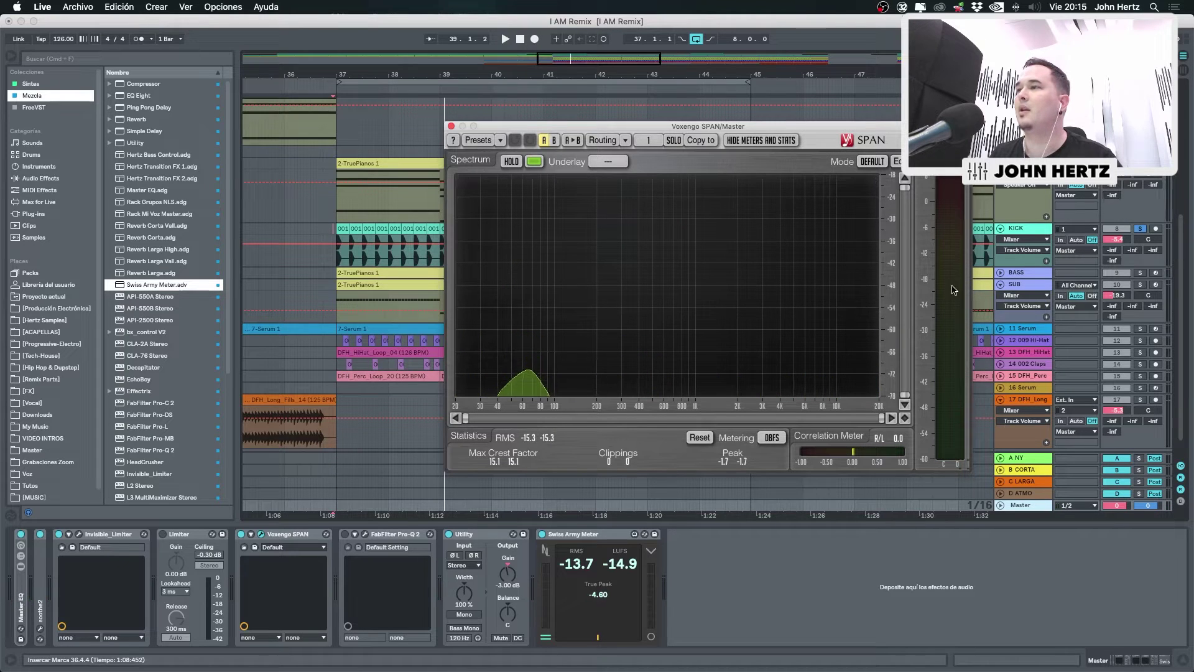
Compare the kick alone and together with the BASS track in SPAN by toggling the solos during playback
left_click(1140, 273)
key("space")
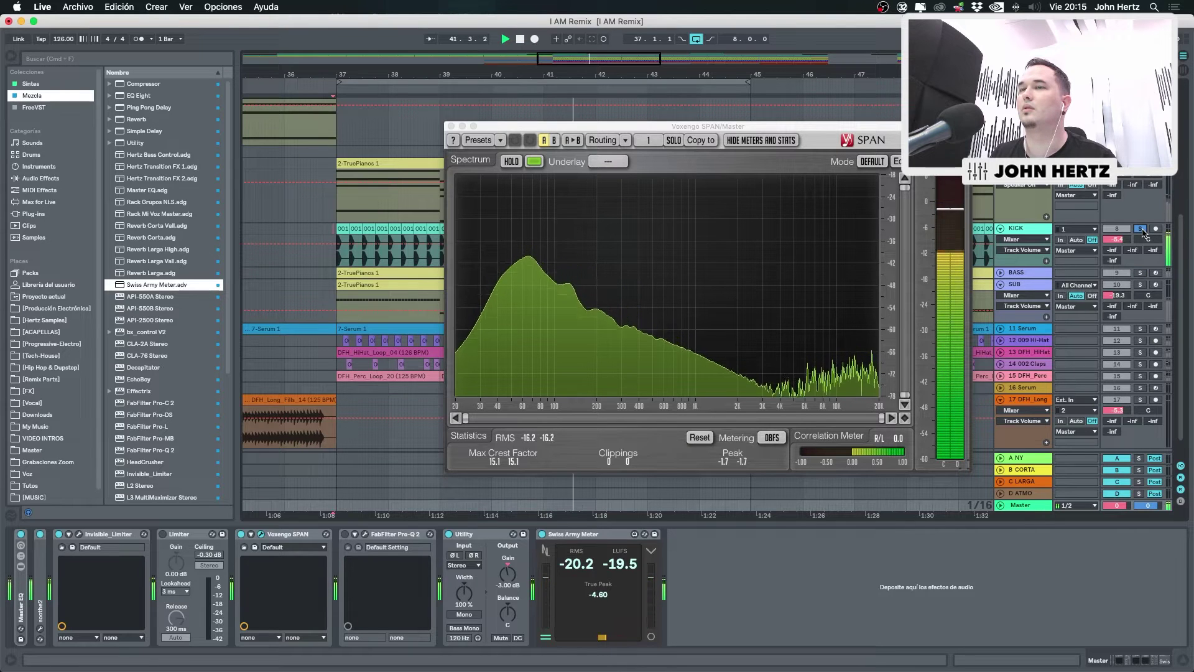
left_click(1140, 273)
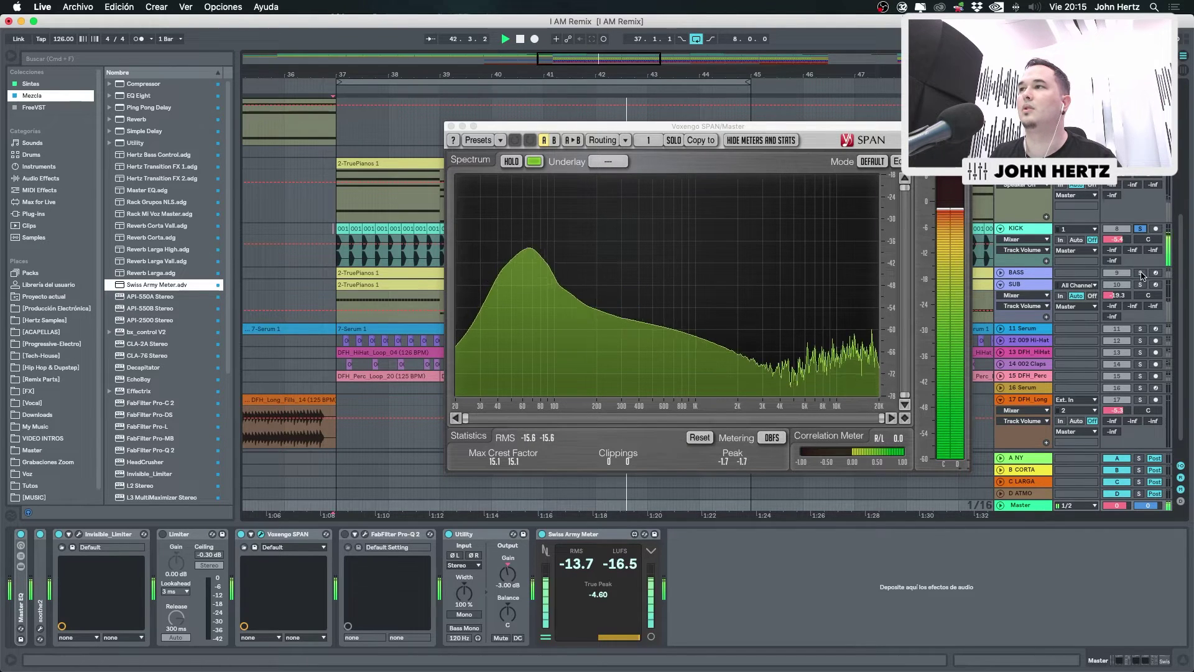
left_click(1141, 229, "super")
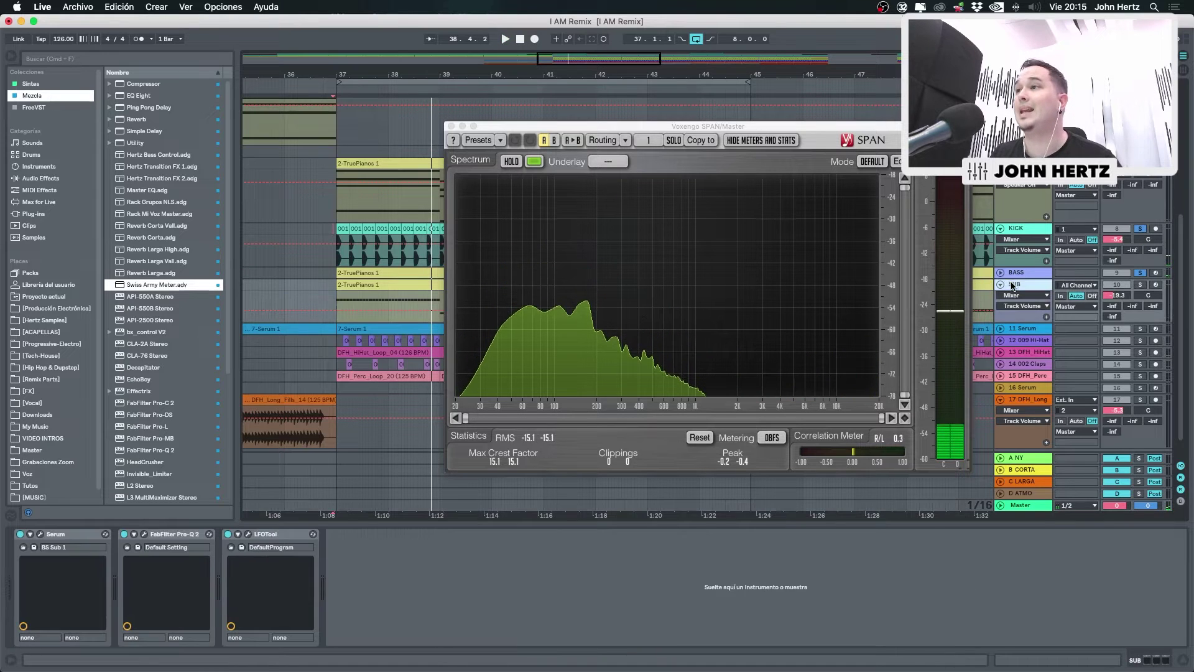
Solo the SUB track to inspect its LFOTool volume curve, and examine it together with the KICK in SPAN
left_click(1141, 285, "super")
left_click(1140, 284)
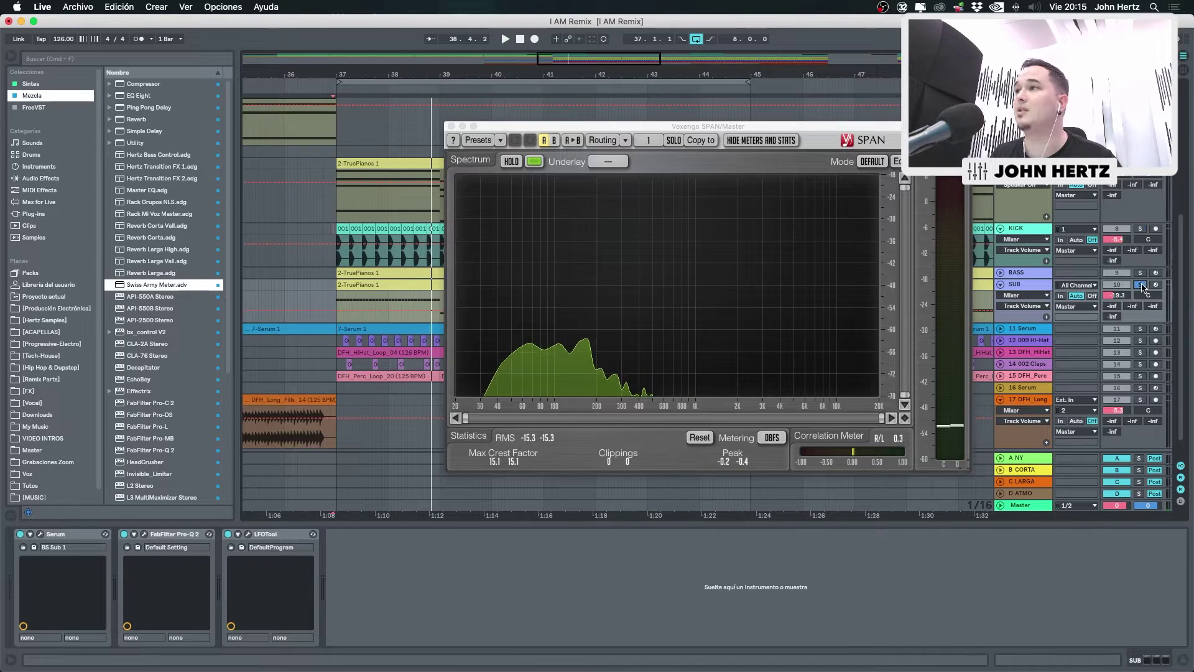
left_click(250, 535)
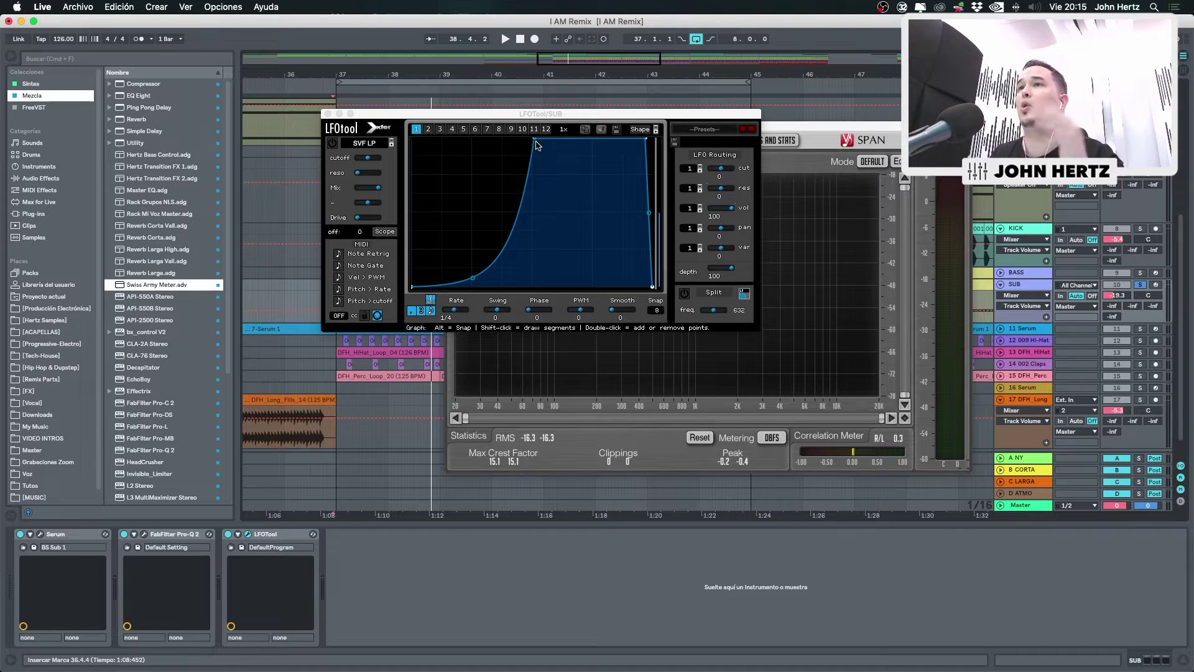
left_click(328, 114)
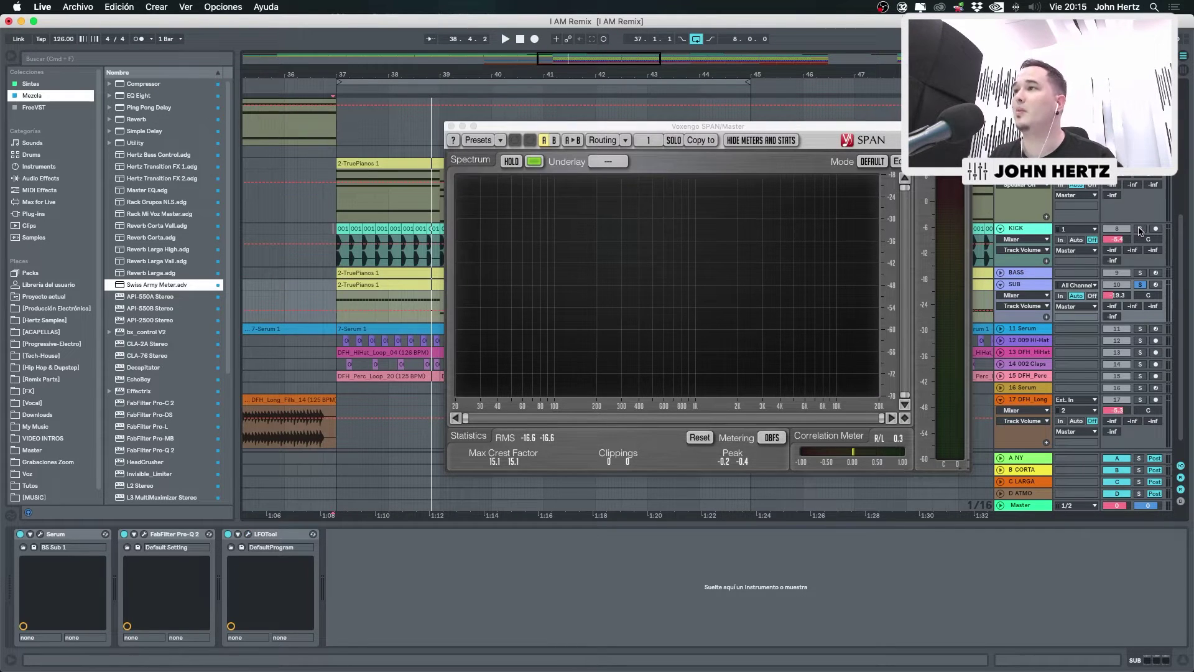
key("space")
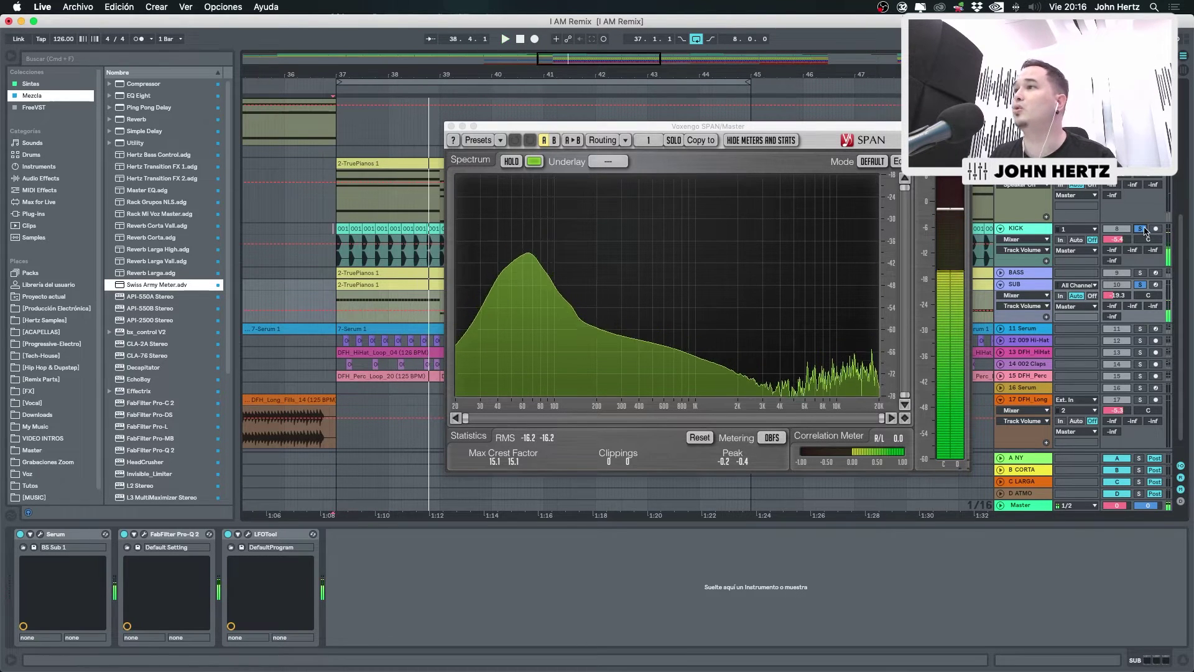
left_click(450, 126)
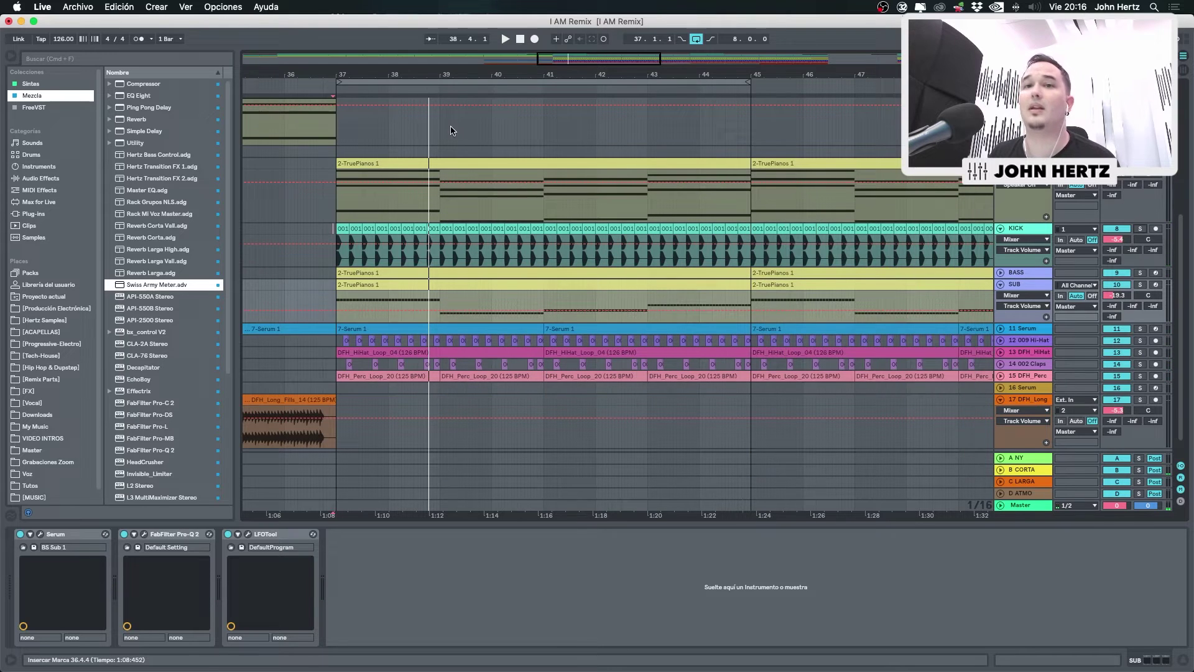
Enable Pro-Q 2 on the Master track and lower its high cut to about 206 Hz while playing the full mix
left_click(1040, 507)
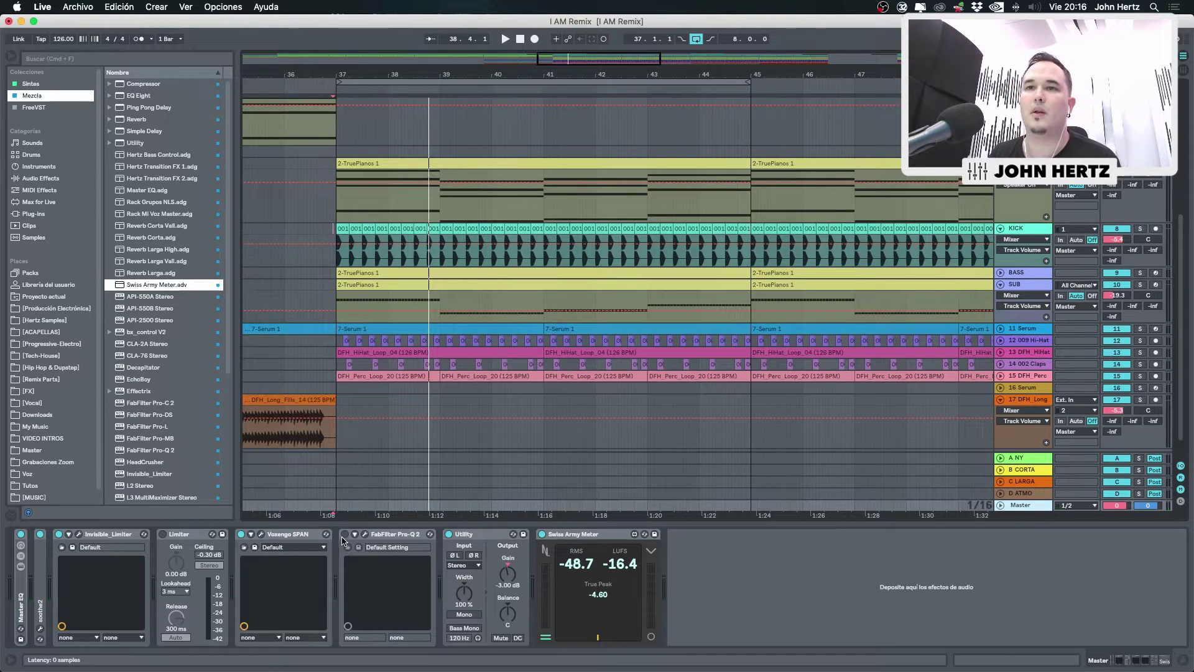
left_click(364, 535)
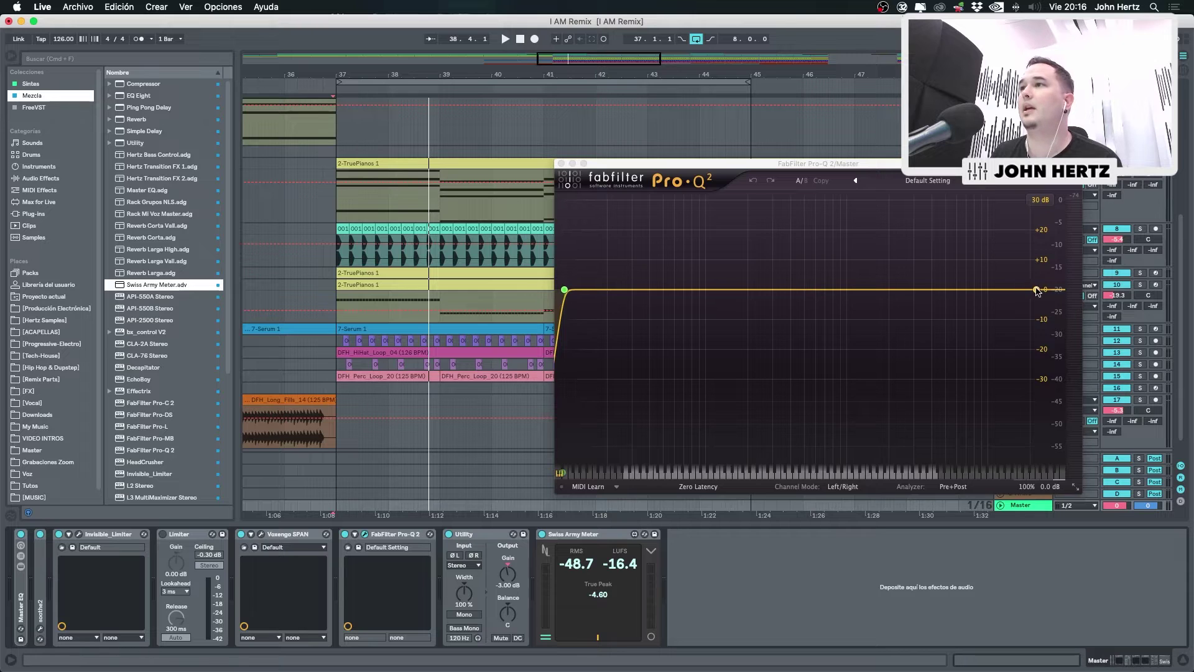
left_click_drag(1037, 292, 751, 292)
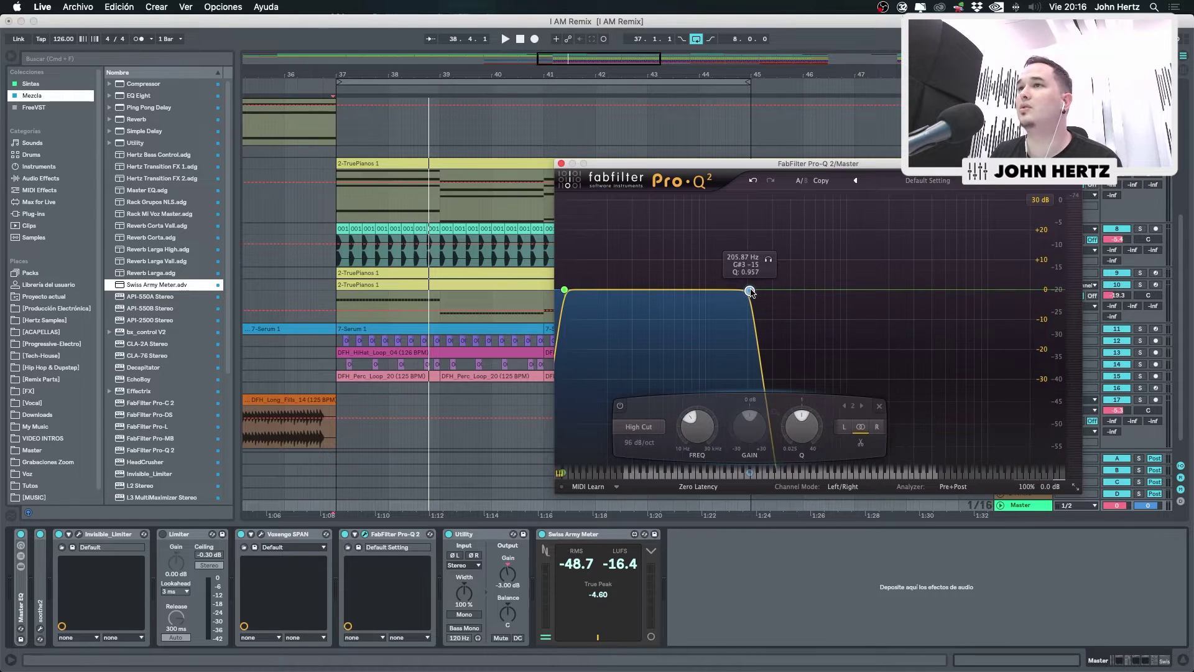
key("space")
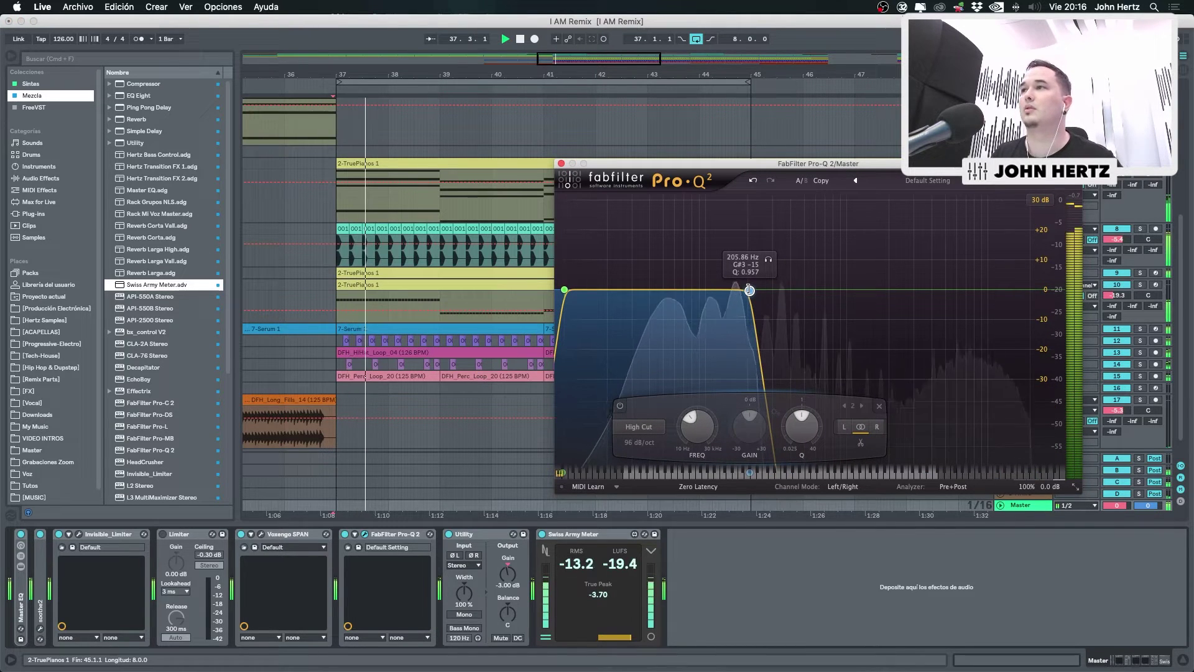
left_click_drag(822, 164, 643, 177)
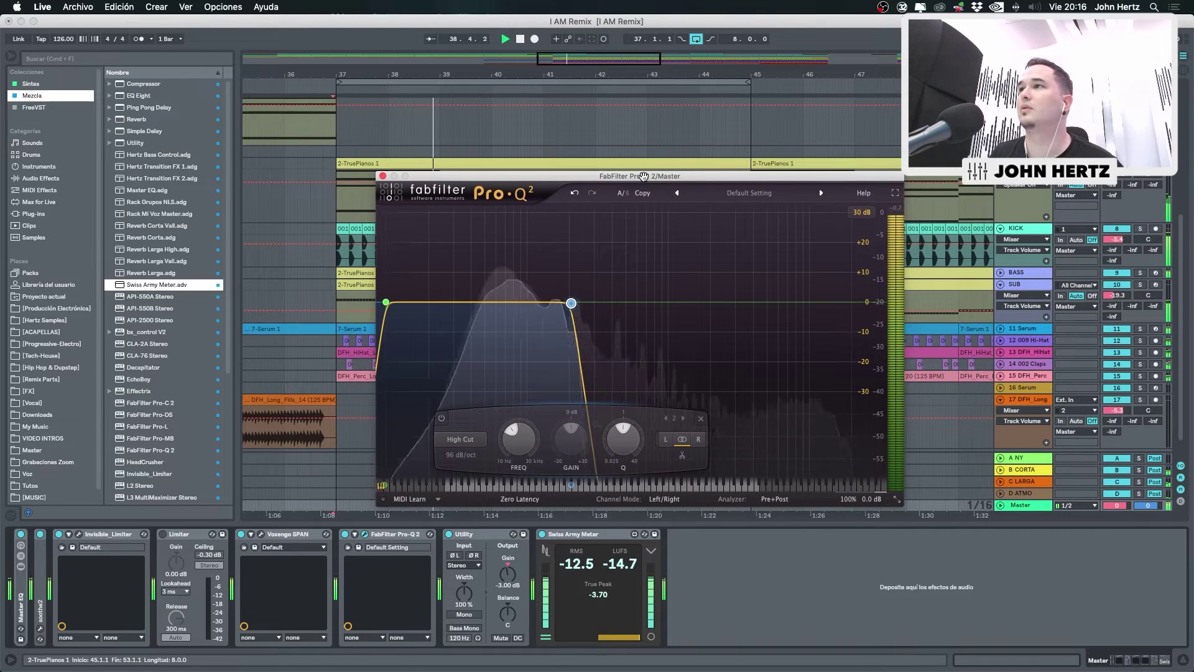
Mute tracks 11 to 15 and play the loop from bar 37 through the Master low-end filter
left_click(1117, 328)
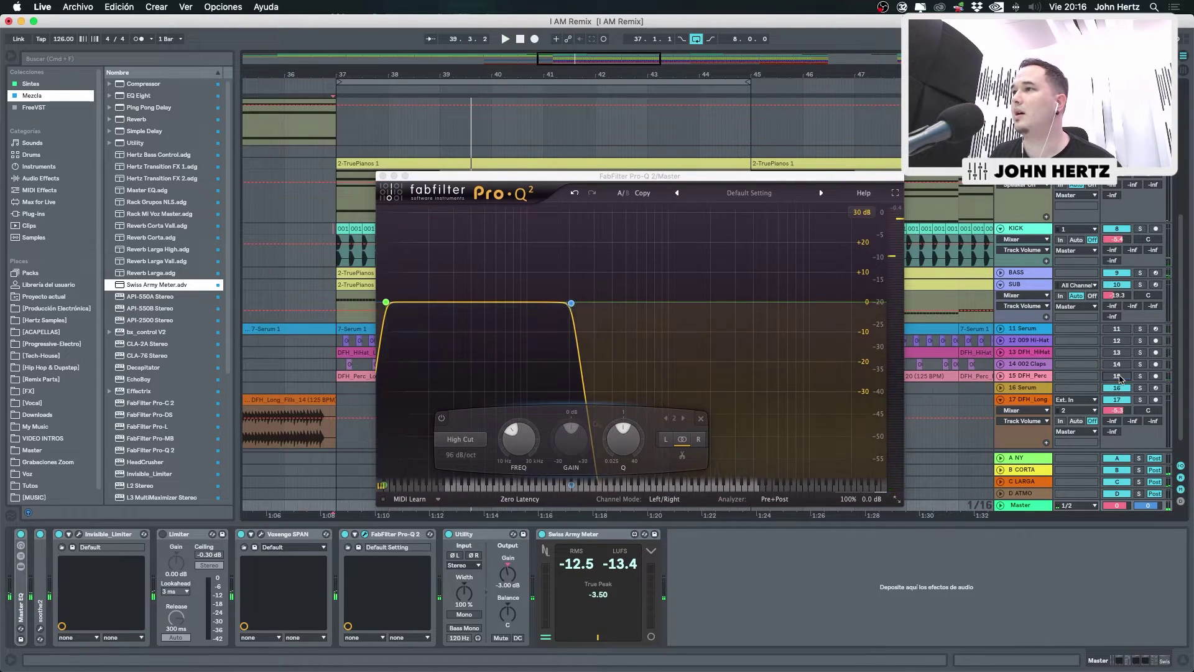
key("space")
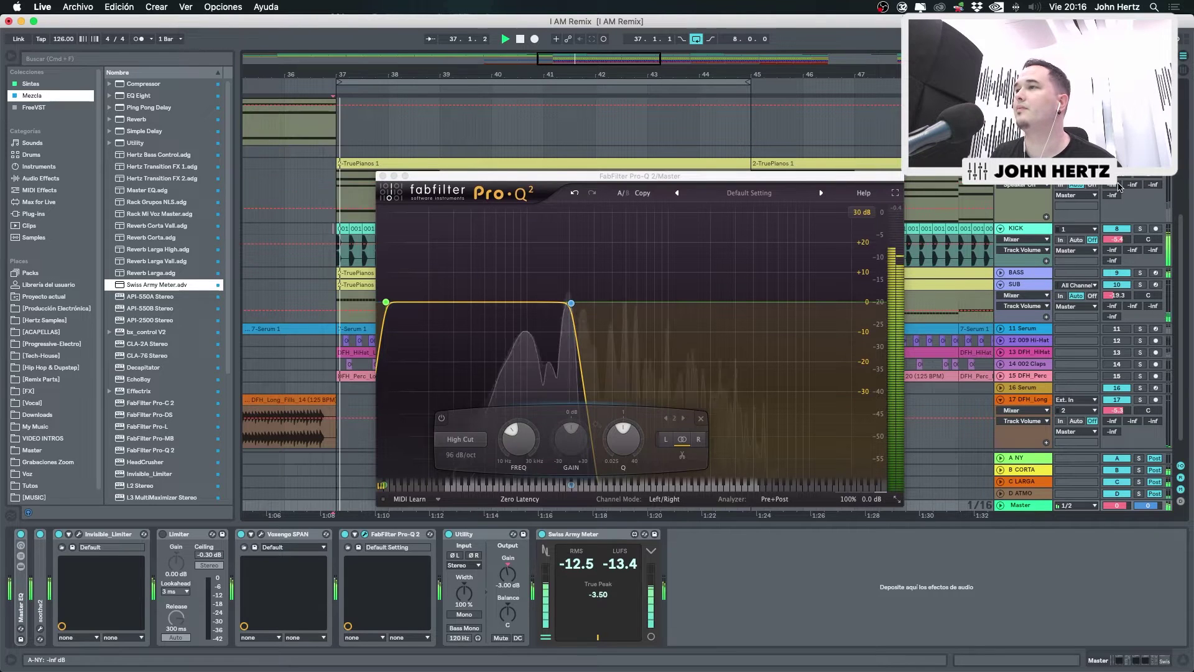
left_click_drag(712, 181, 804, 140)
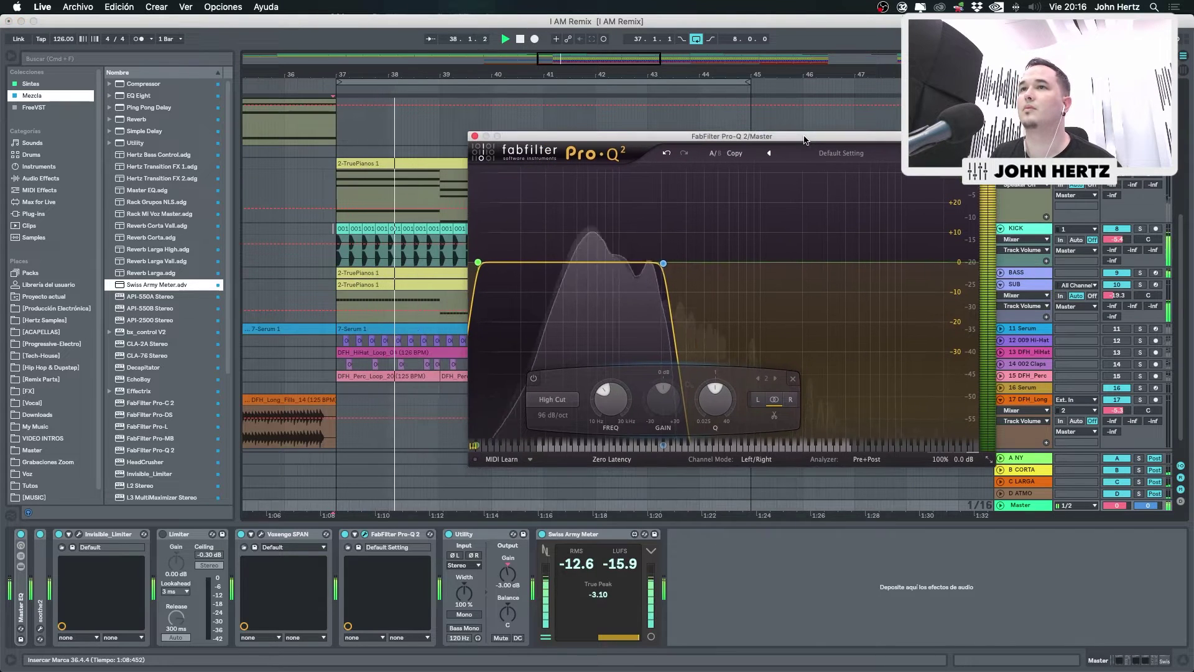
key("space")
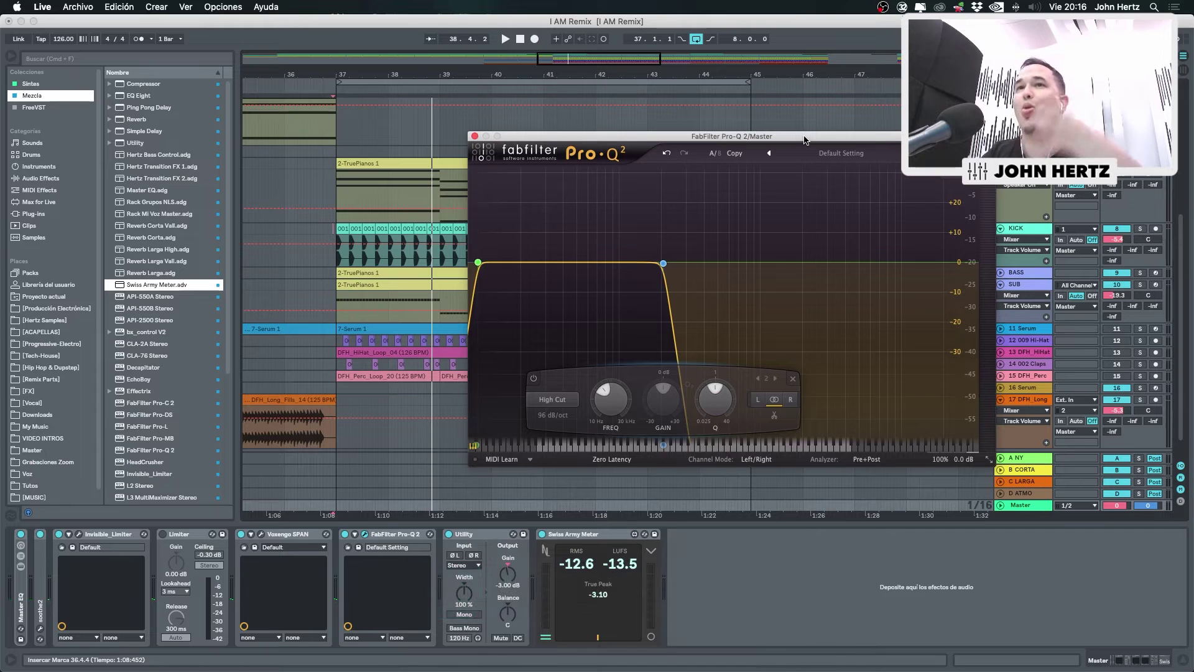
Mute the BASS track and listen to the filtered low end with the kick and sub
left_click(1120, 274)
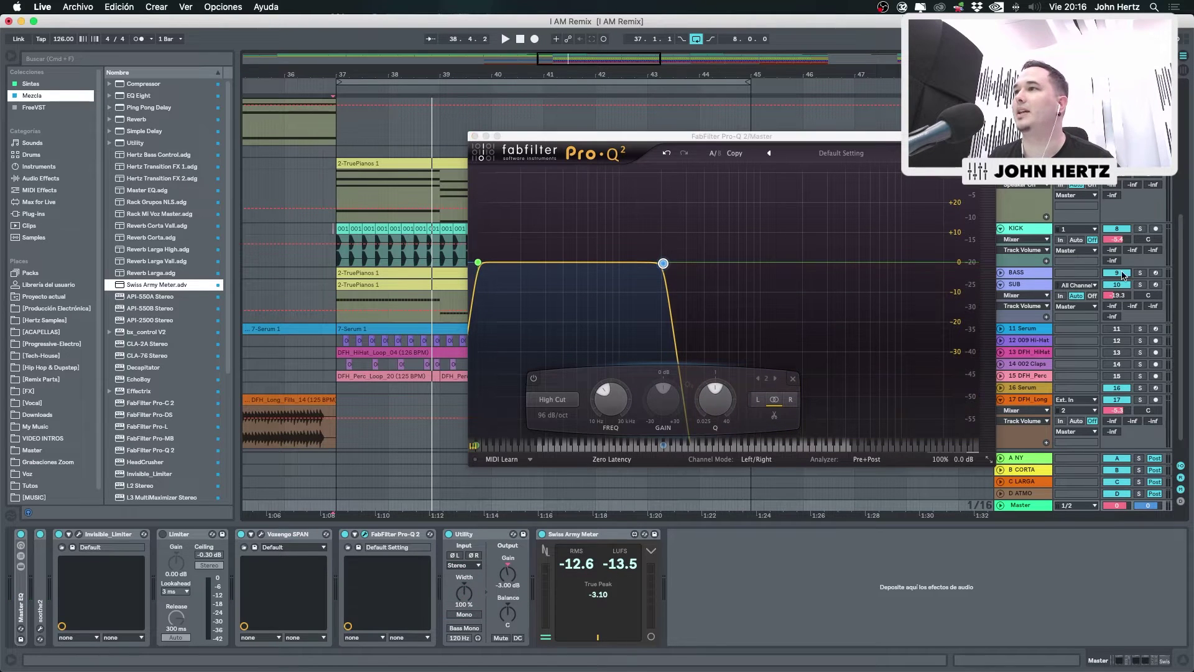
key("space")
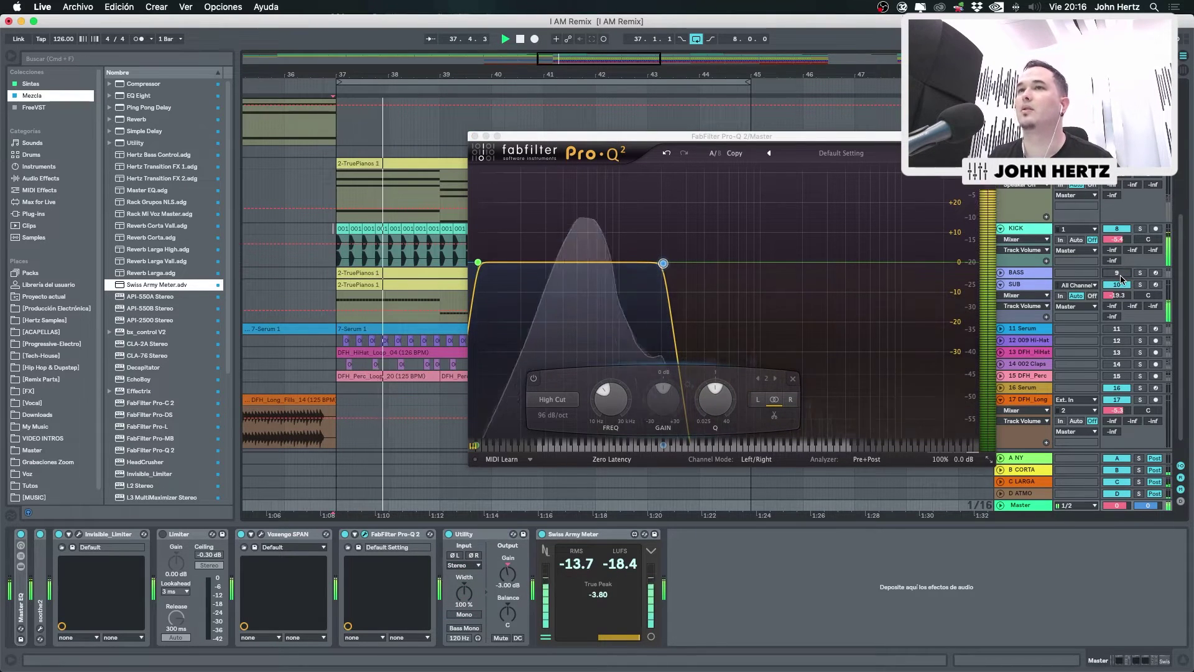
key("space")
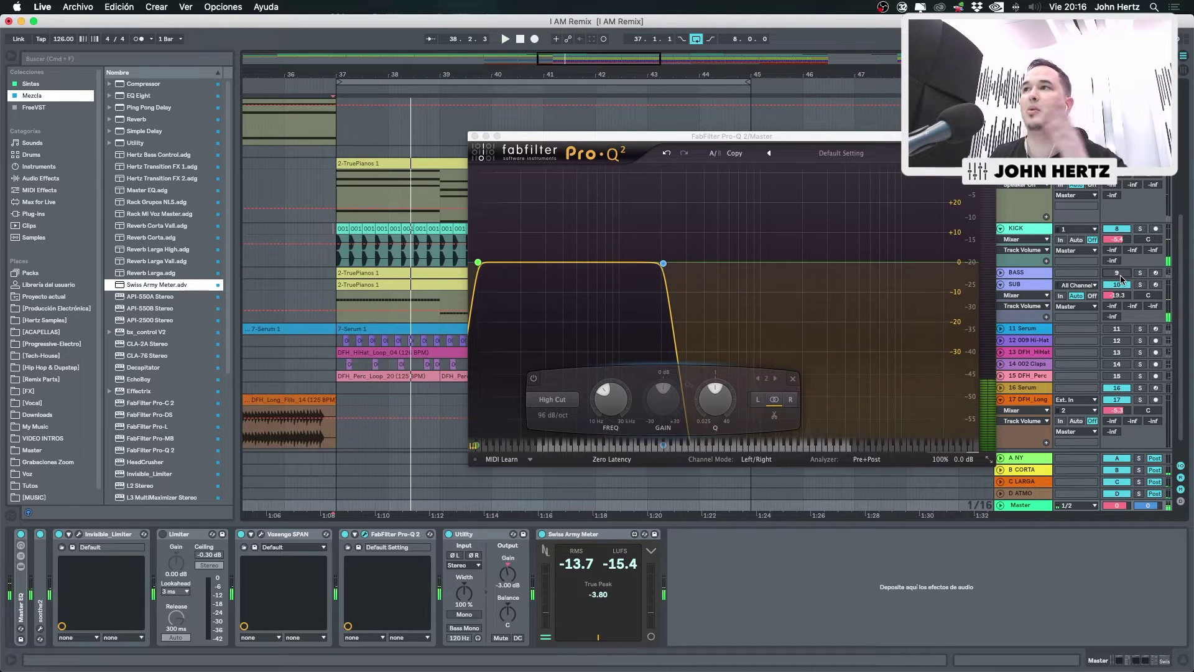
Play the loop with the BASS track active and raise the Master Pro-Q 2 high cut to about 17465 Hz
key("space")
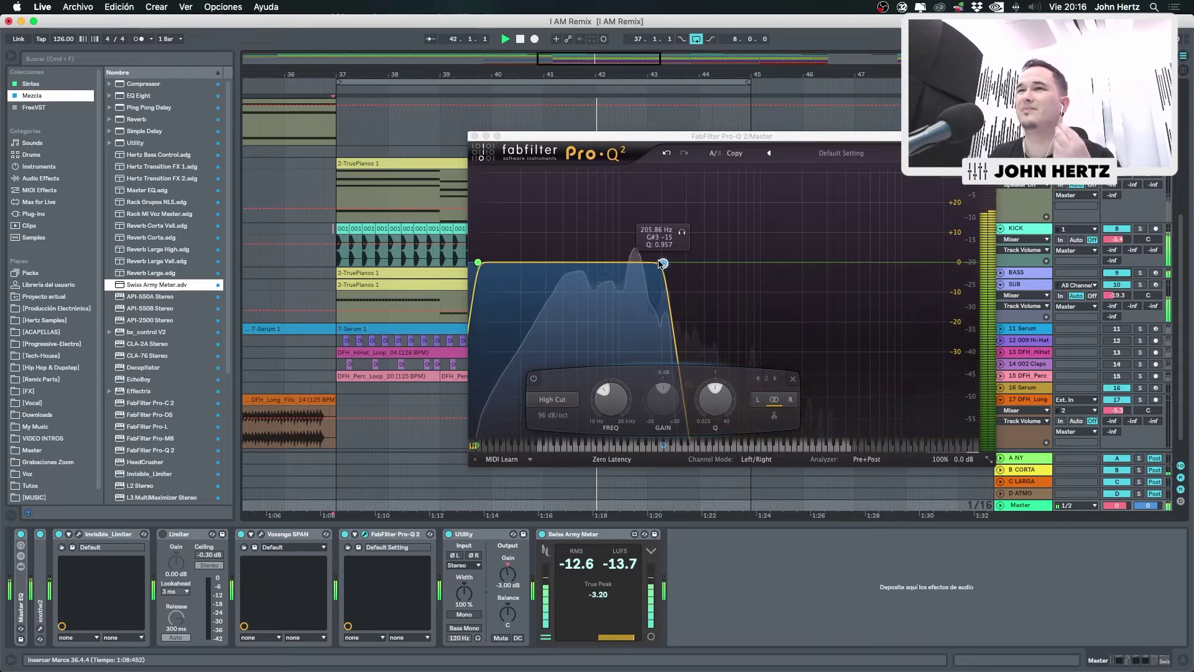
left_click_drag(663, 264, 935, 265)
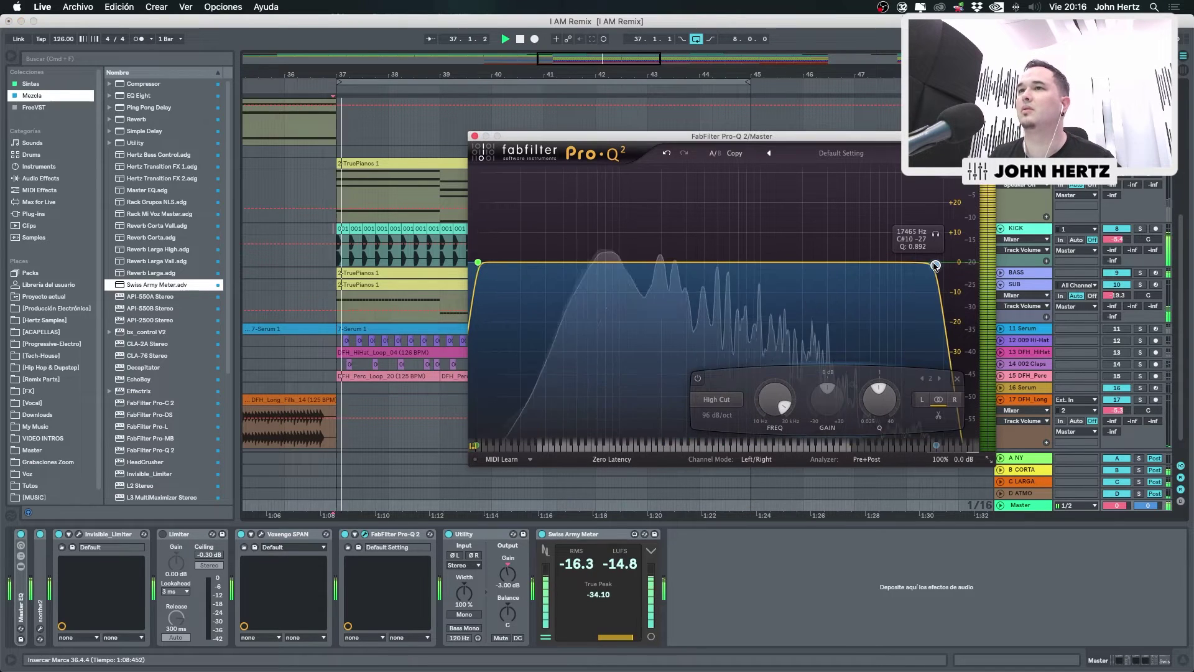
Solo the BASS track and add a narrow bell cut of about -4.2 dB near 160 Hz in its Pro-Q 2
left_click(1140, 272)
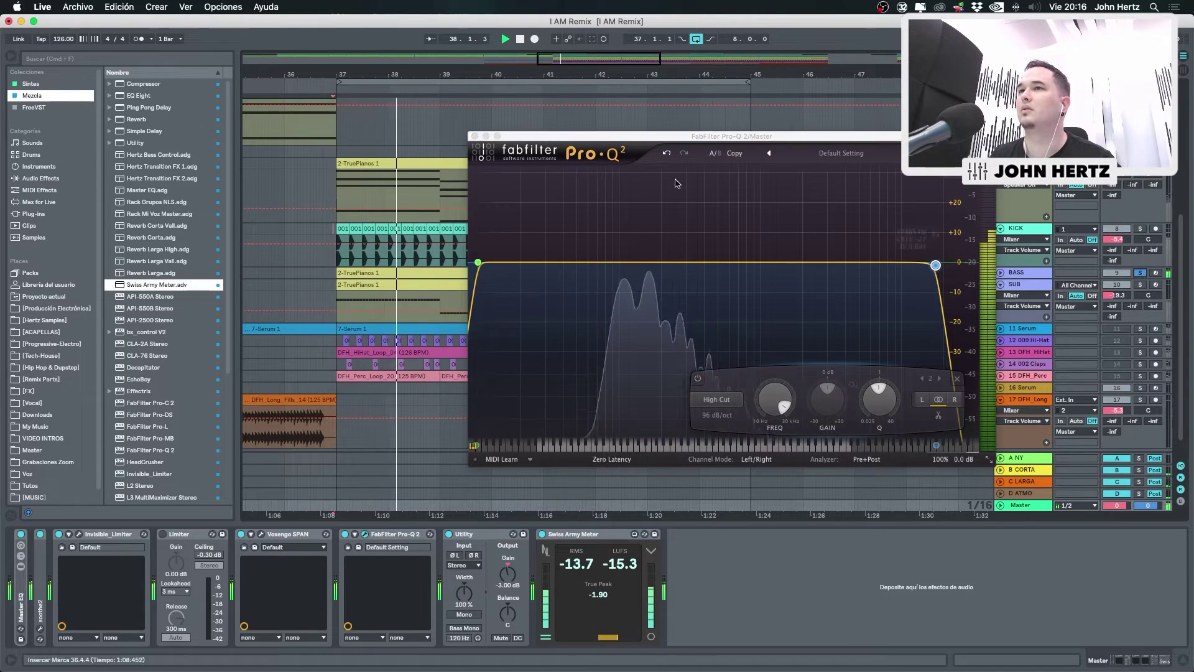
left_click(475, 136)
left_click(1043, 276)
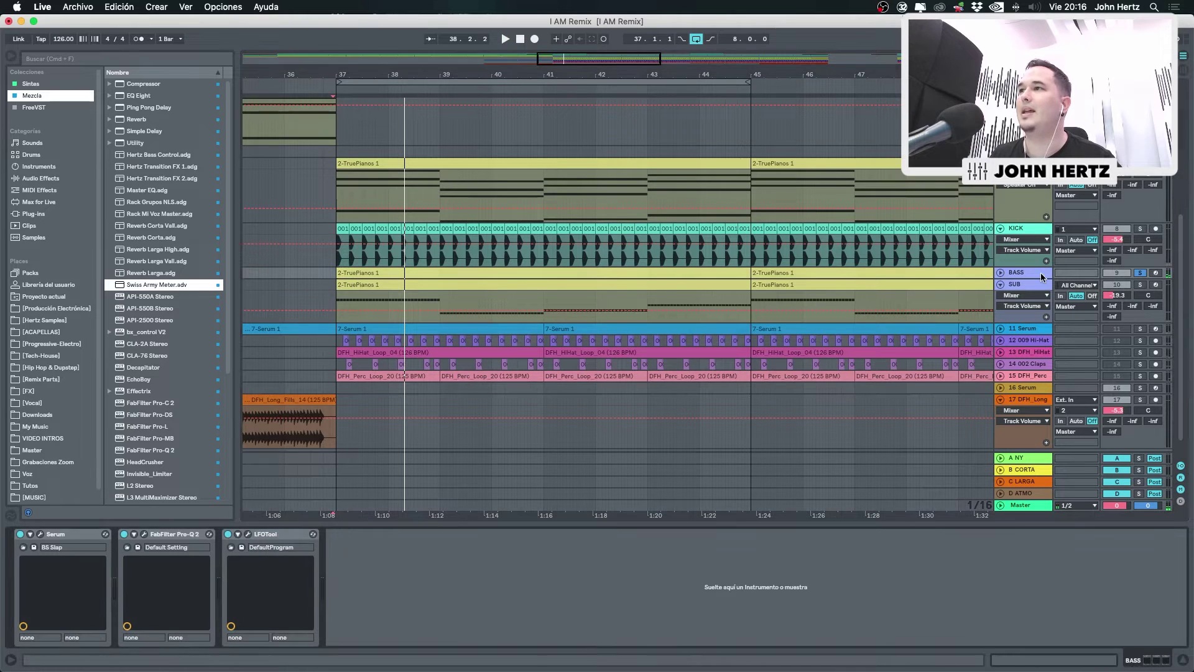
left_click(143, 535)
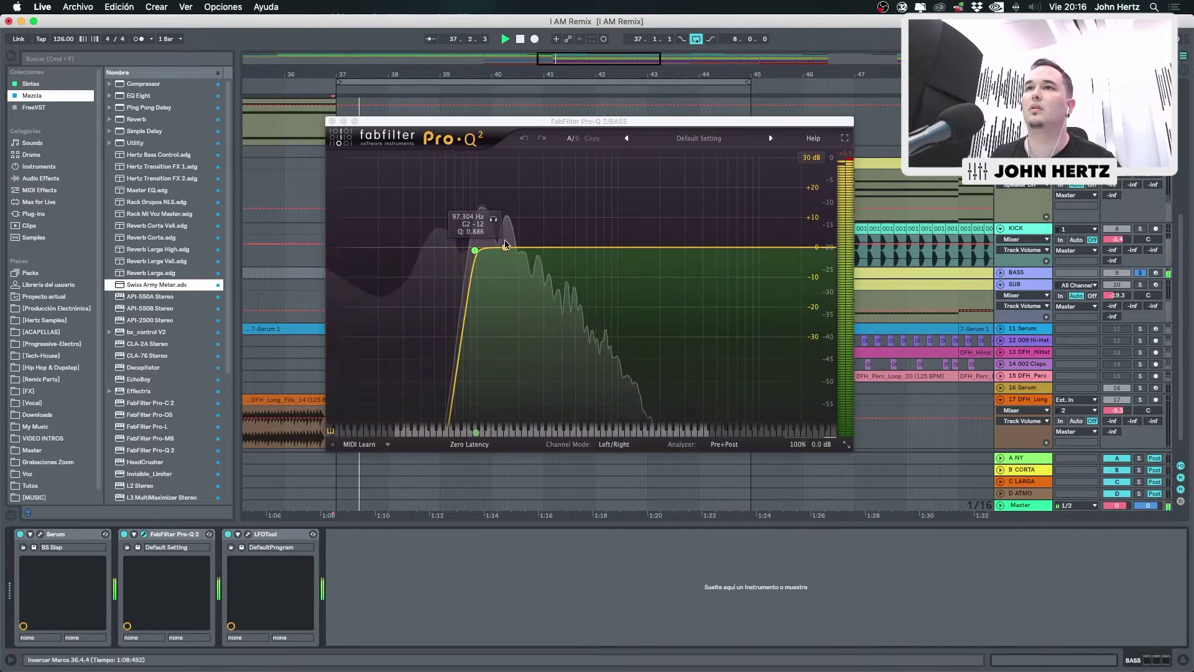
mouse_move(496, 247)
left_mouse_down()
mouse_move(509, 207)
mouse_move(531, 210)
mouse_move(505, 233)
mouse_move(505, 255)
left_mouse_up()
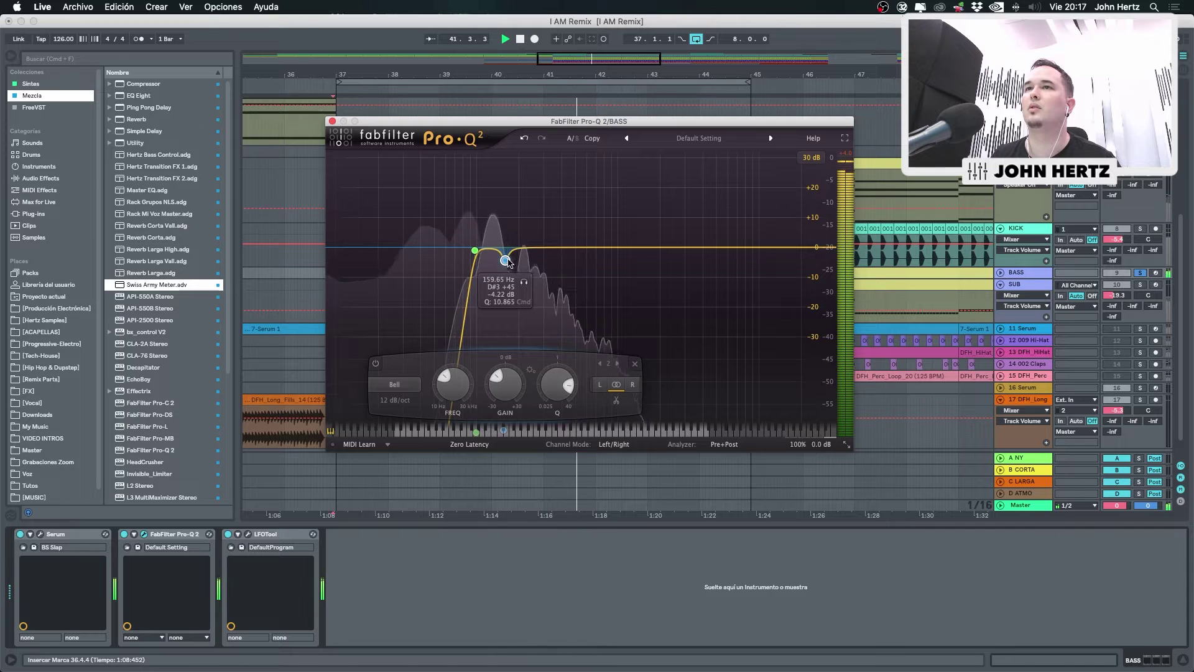
Lower the Master Pro-Q 2 high cut to about 212 Hz and play the loop through it
left_click(973, 507)
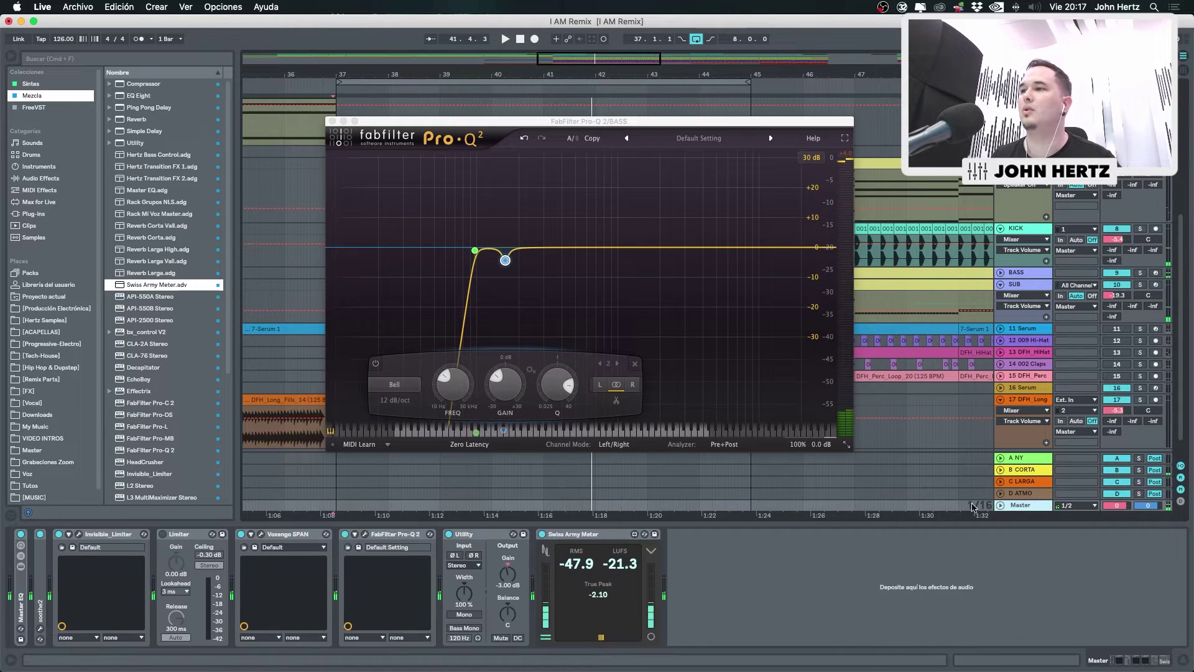
left_click(365, 534)
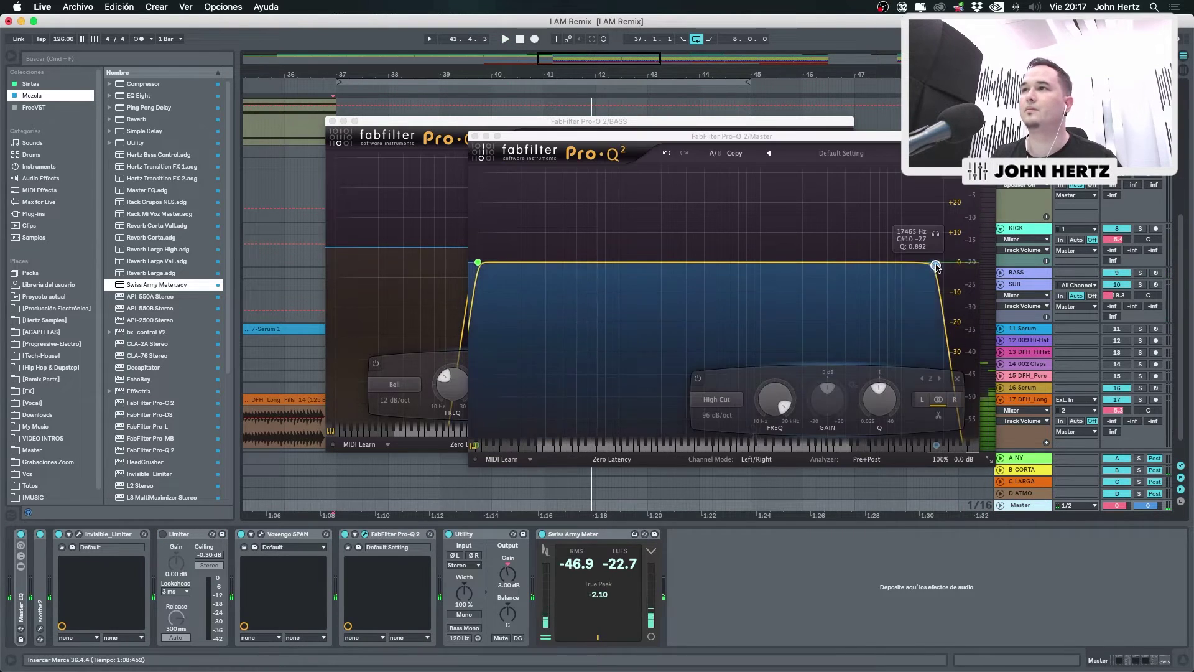
left_click_drag(933, 263, 666, 263)
key("space")
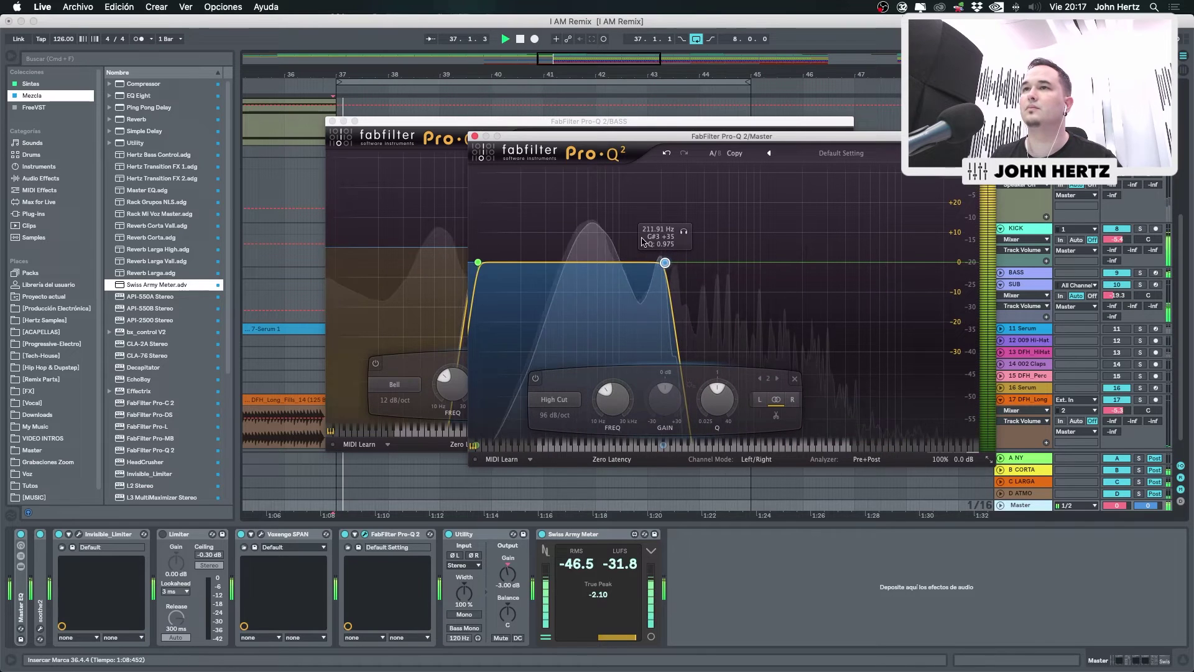
Deepen the bell cut slightly in the BASS Pro-Q 2 during playback and close the EQ windows
left_click(474, 136)
left_click_drag(507, 265, 508, 268)
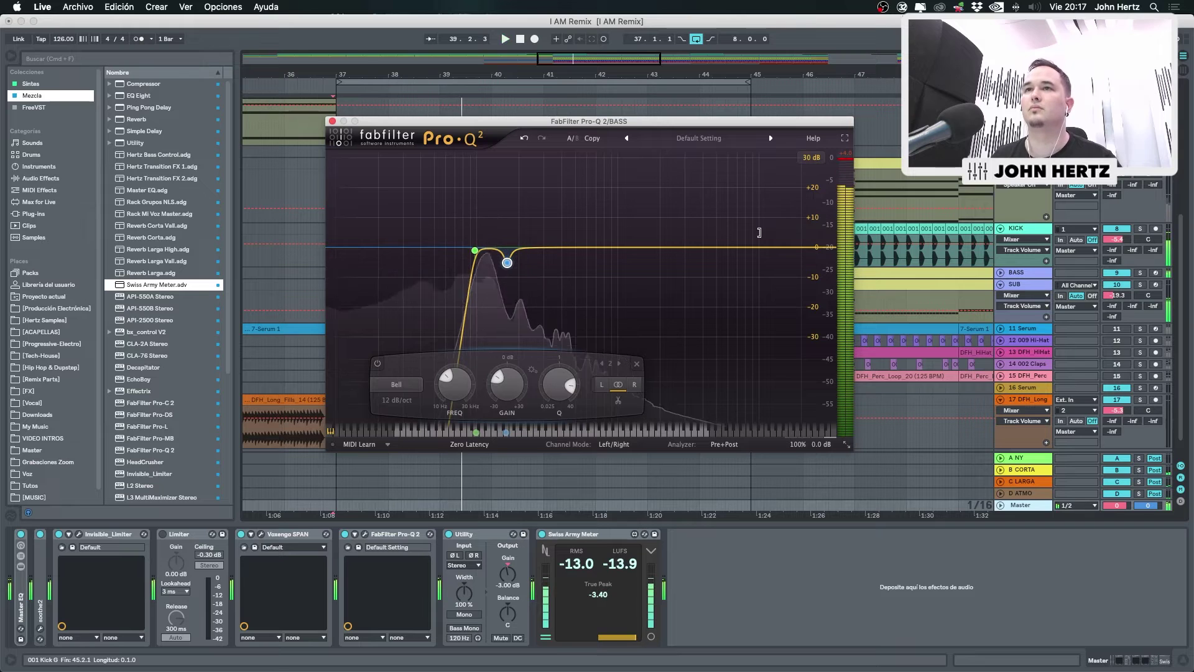
left_click(333, 121)
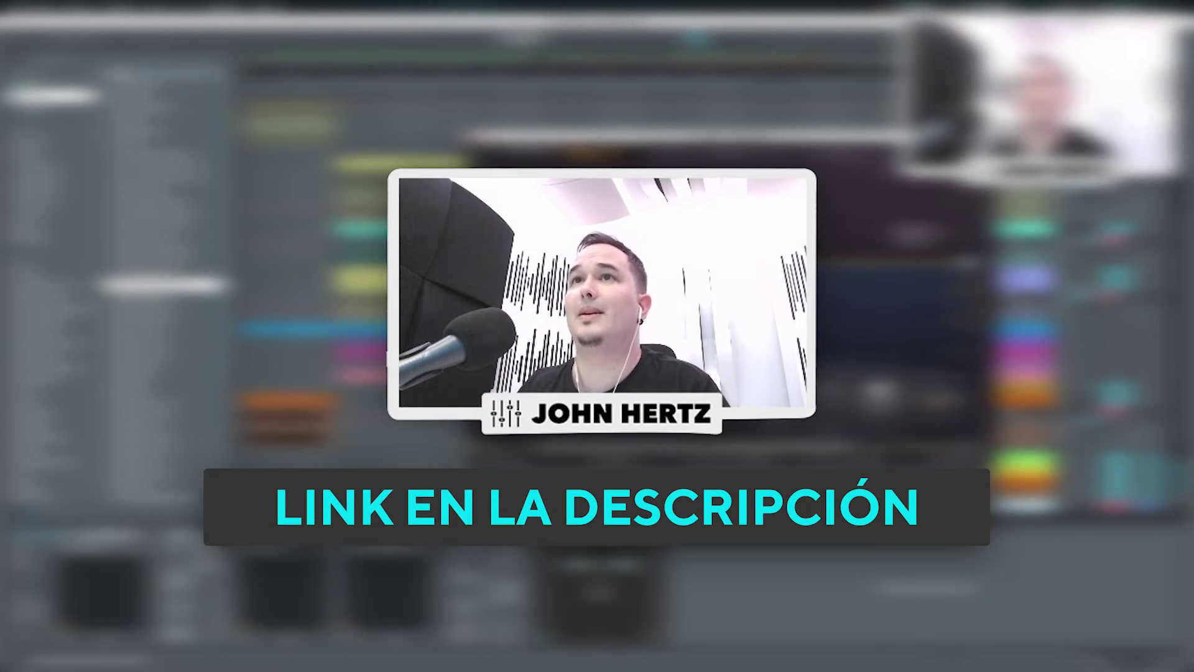
left_click(475, 135)
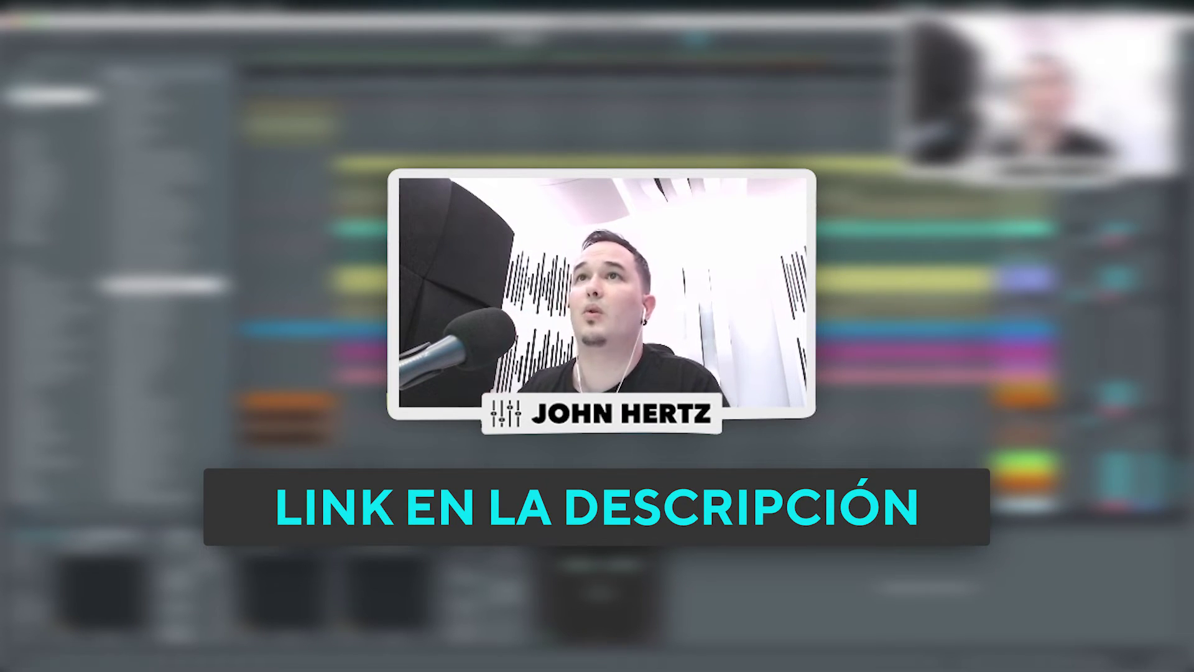
Unfold the BASS track in the arrangement, hide the device view and increase the track's height
scroll(616, 295, "left", 1)
left_click(1110, 200)
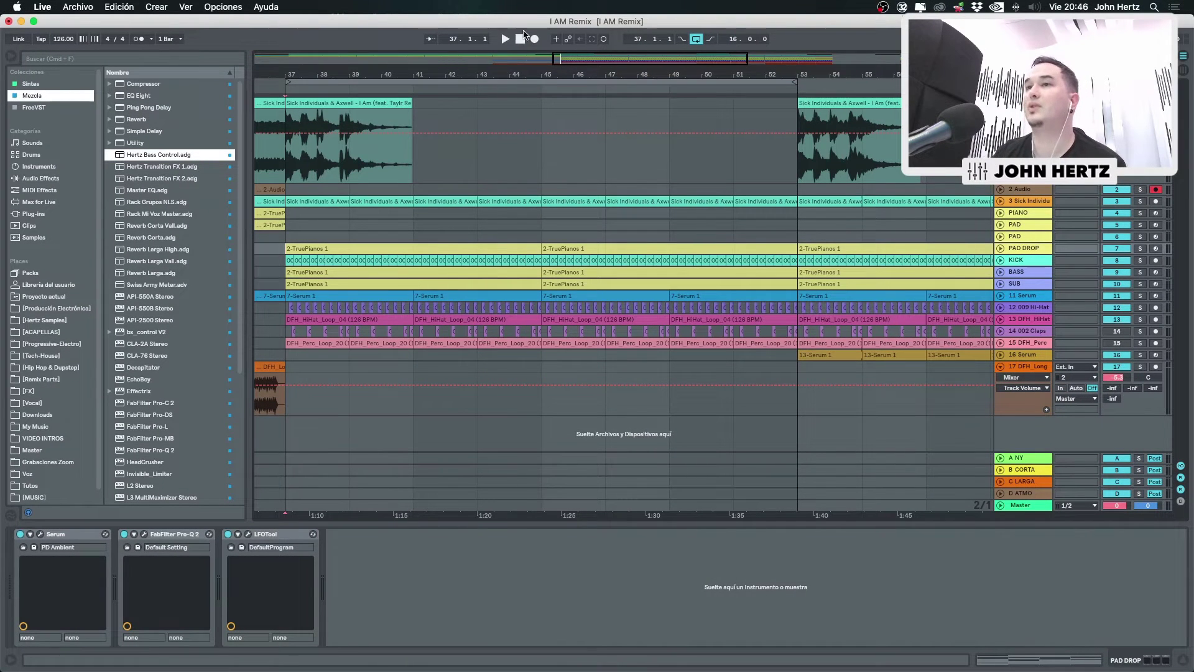
left_click(1001, 273)
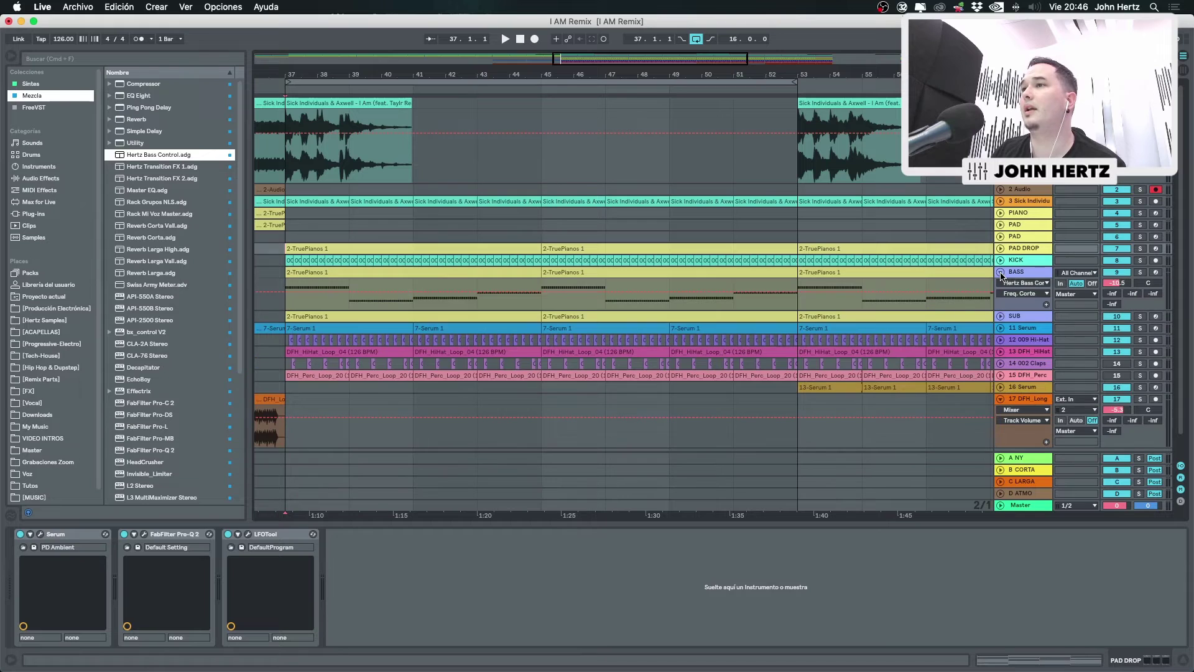
left_click(1182, 660)
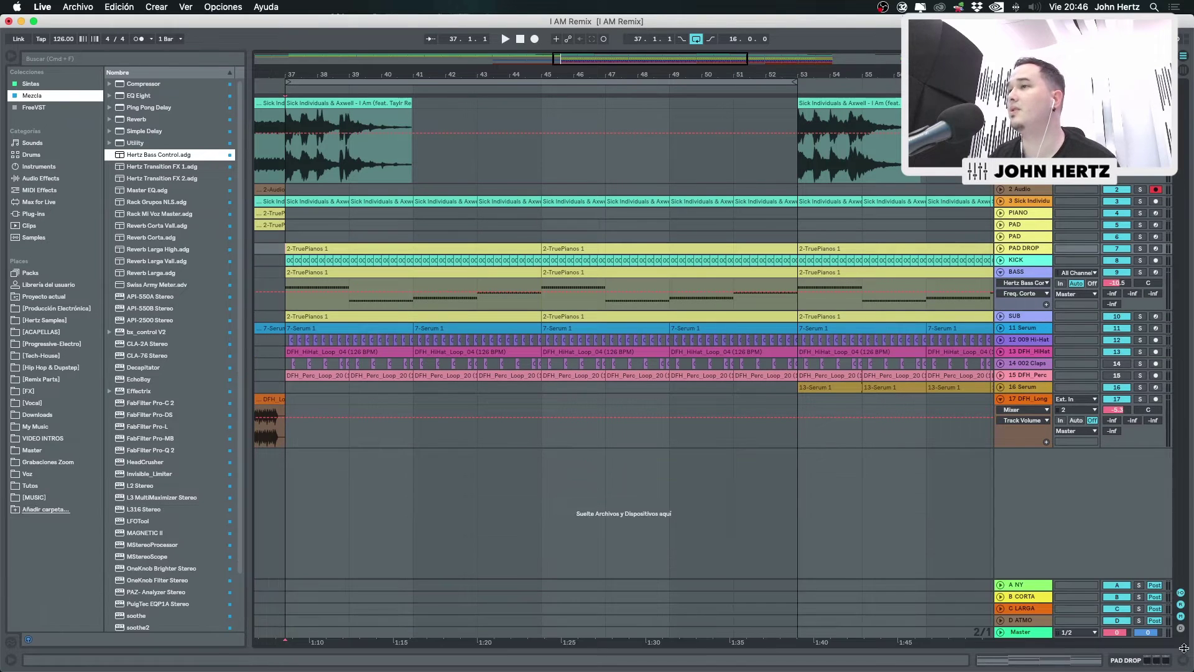
left_click_drag(1029, 310, 1028, 342)
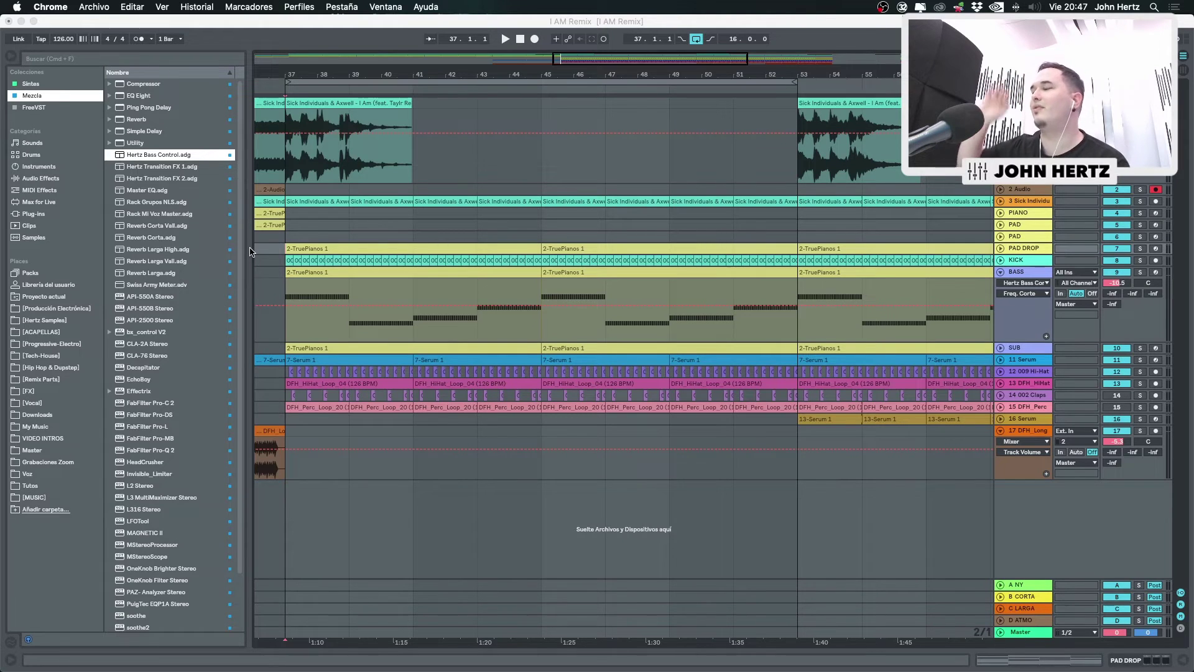
Play the first BASS clip soloed from bar 37 with the track's devices shown and its Pro-Q 2 open
left_click(1047, 278)
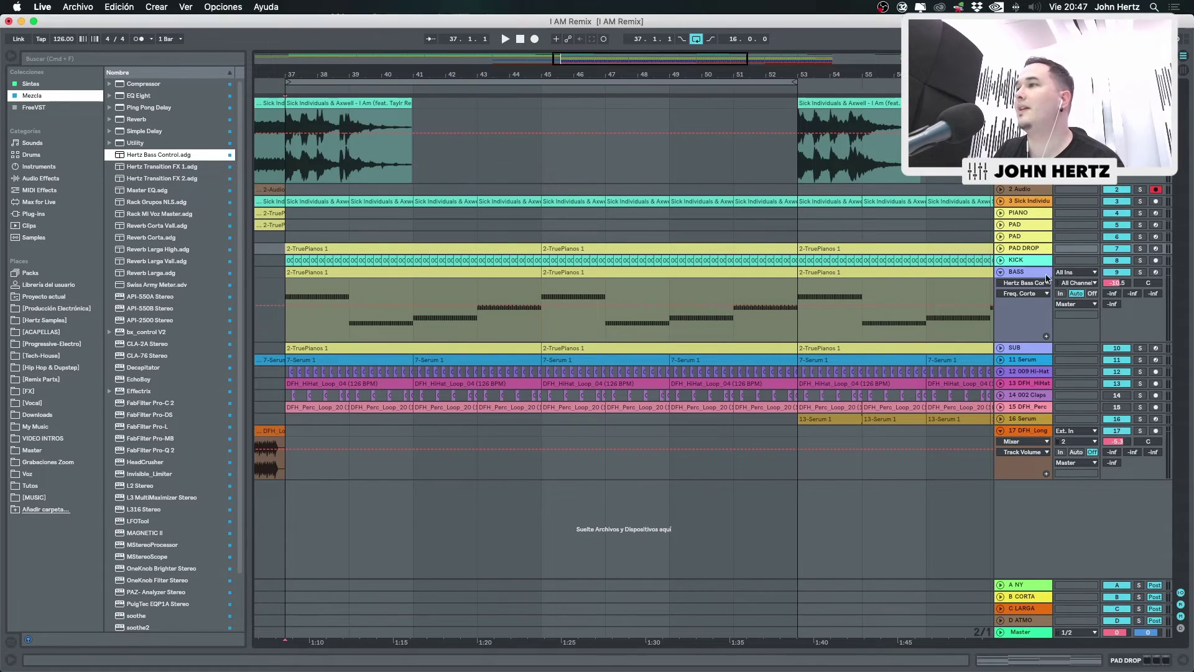
left_click(454, 274)
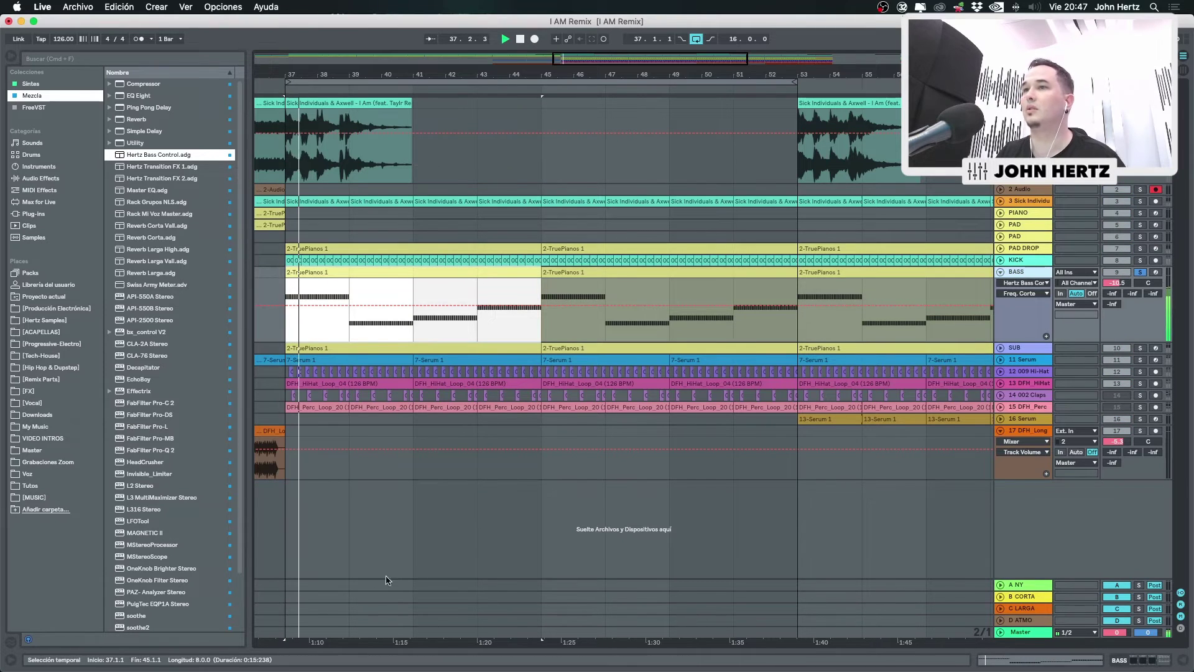
left_click_drag(373, 648, 369, 522)
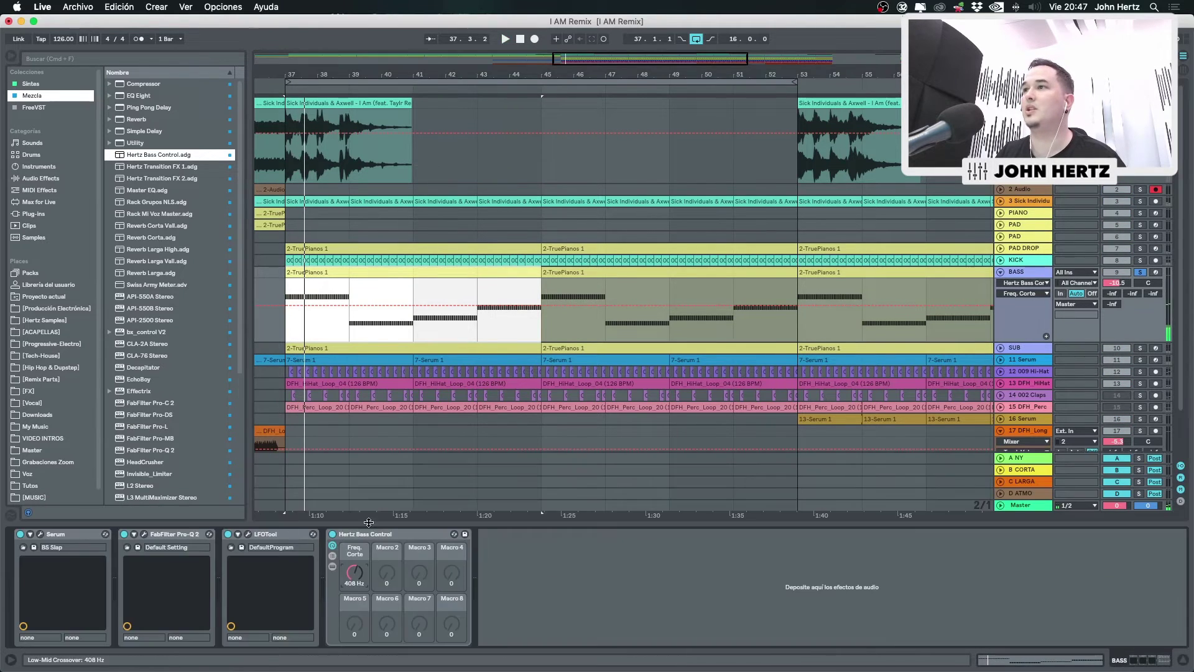
left_click(144, 535)
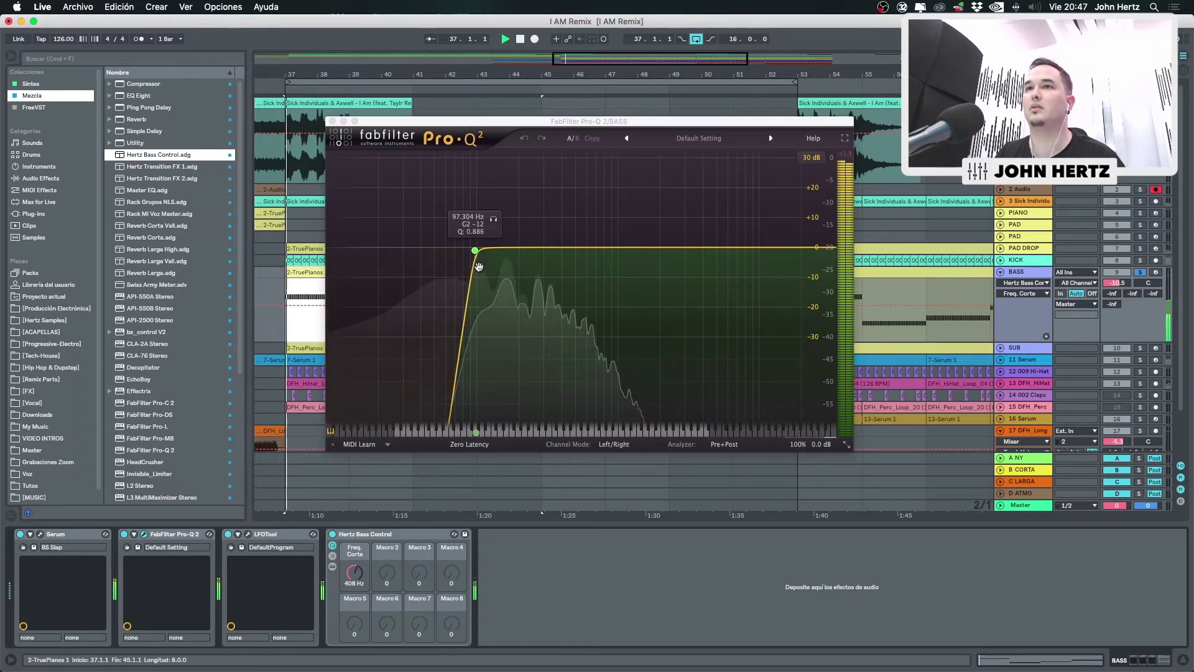
key("space")
Add a bell cut with a Q of 7.595 in the BASS Pro-Q 2, at about 167 Hz and -6.8 dB
double_click(508, 249)
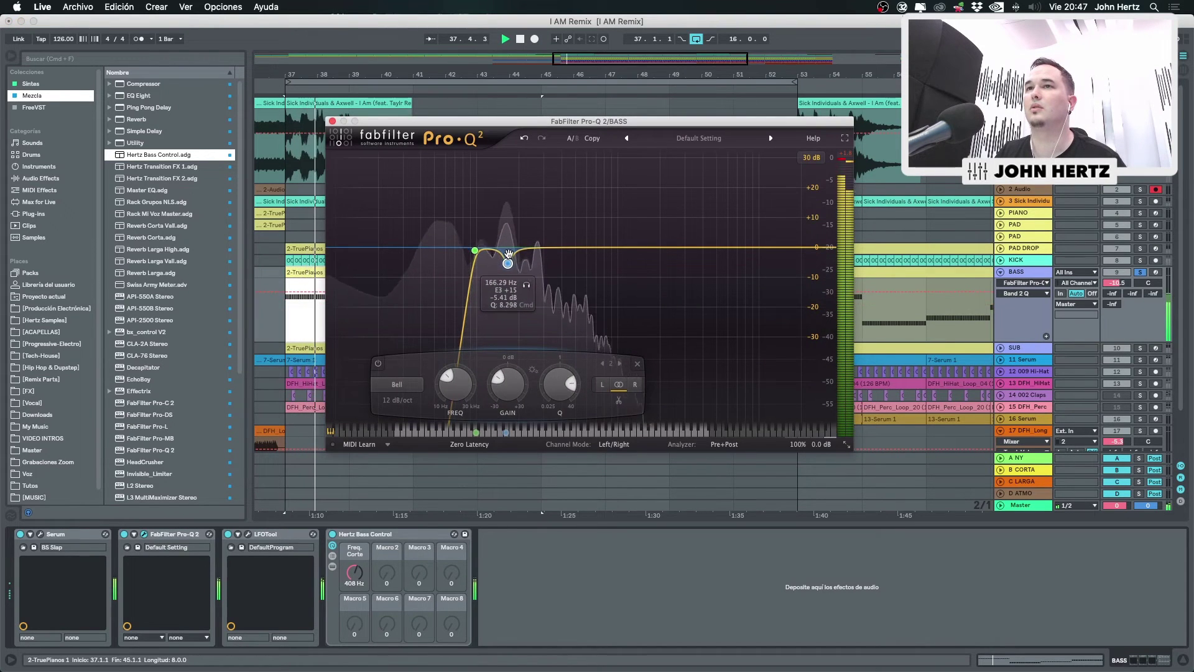
scroll(509, 254, "down", 1)
key("space")
mouse_move(508, 264)
left_mouse_down()
mouse_move(508, 307)
mouse_move(526, 268)
mouse_move(567, 266)
mouse_move(525, 267)
left_mouse_up()
key("space")
left_click(526, 268)
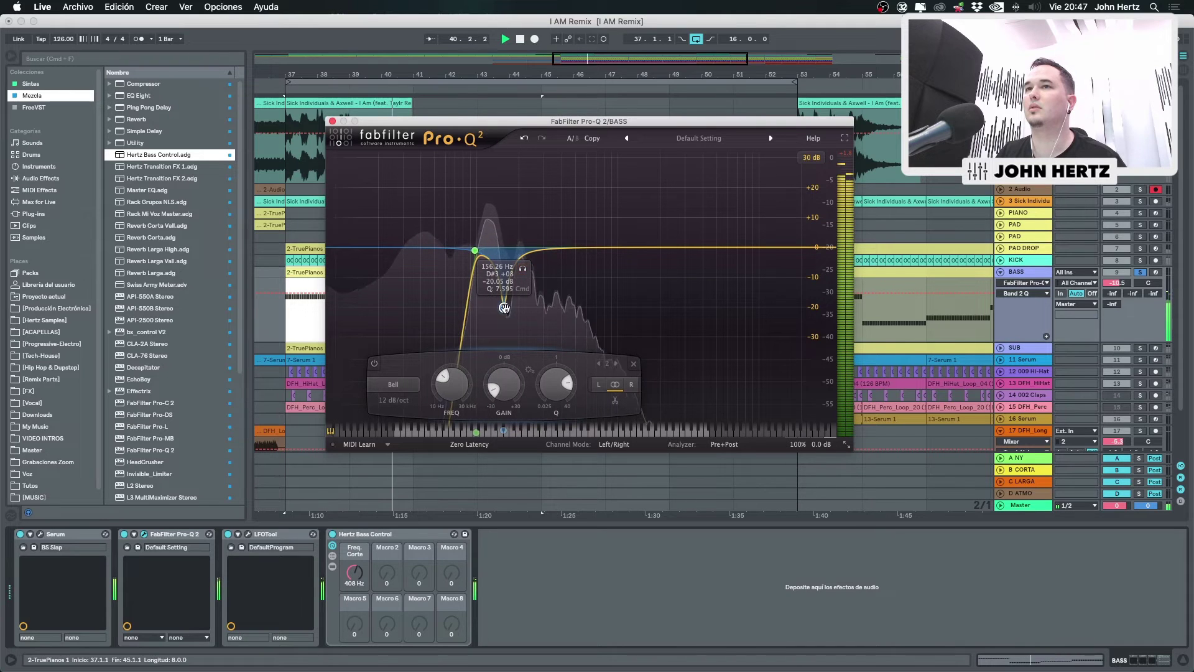
left_click_drag(505, 308, 509, 273)
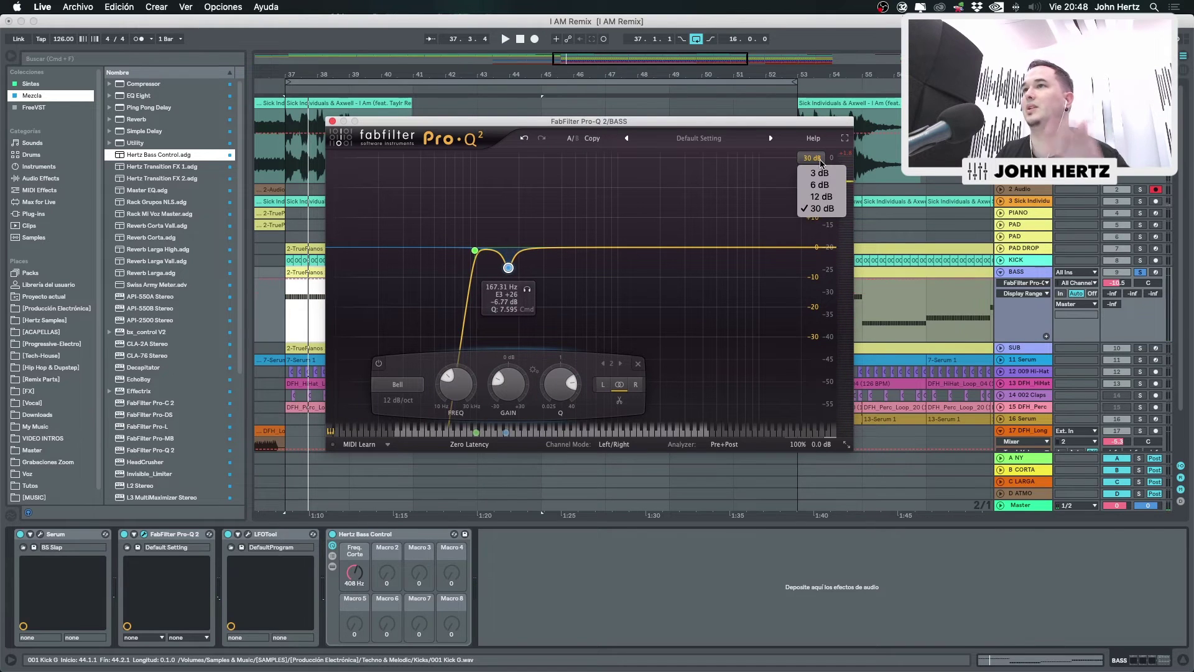
Set the EQ display range to 6 dB and refine the bell cut to about 164 Hz and -2.9 dB while listening
left_click(819, 185)
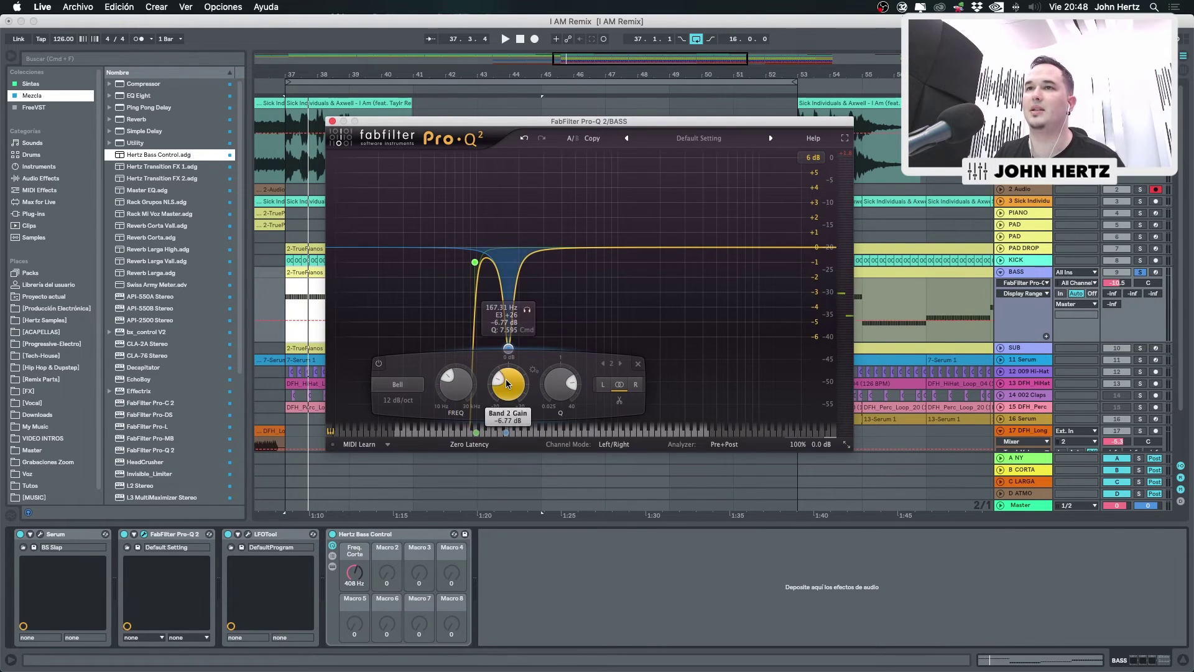
left_click_drag(510, 359, 512, 338)
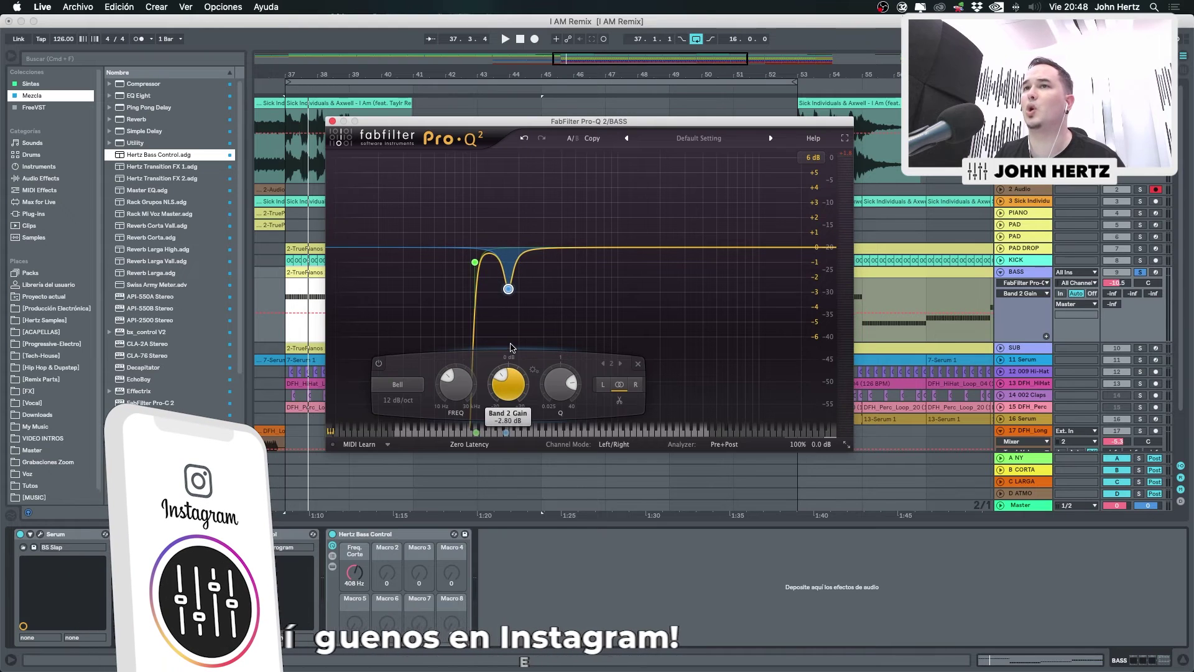
key("space")
left_click_drag(509, 291, 506, 290)
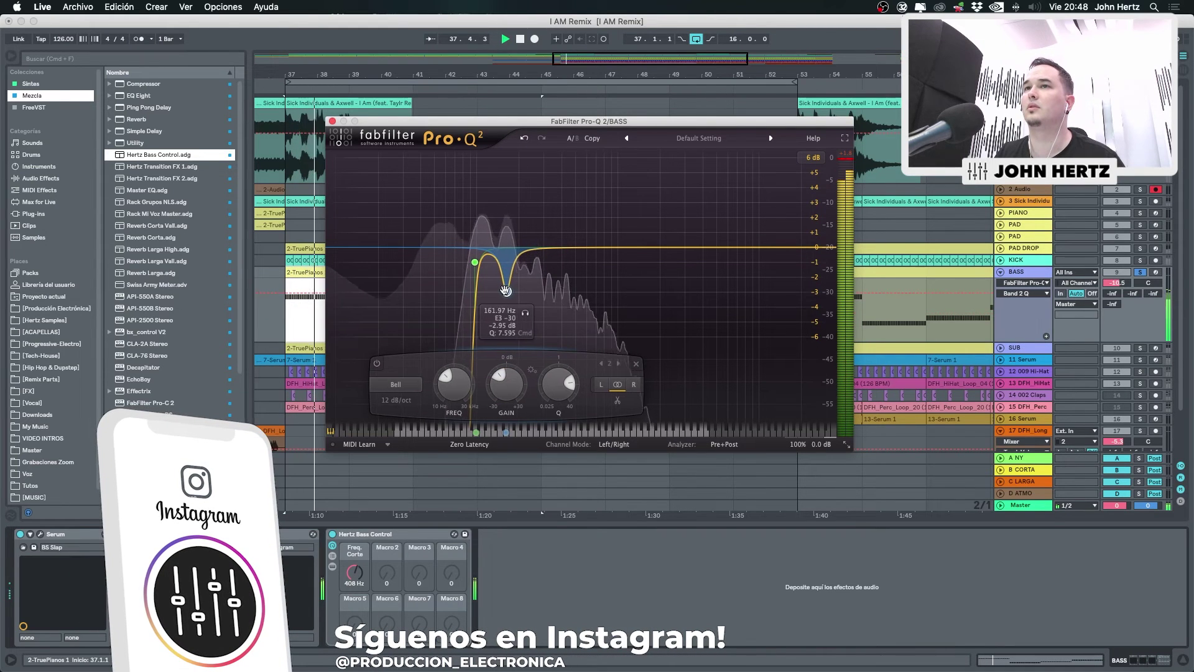
key("space")
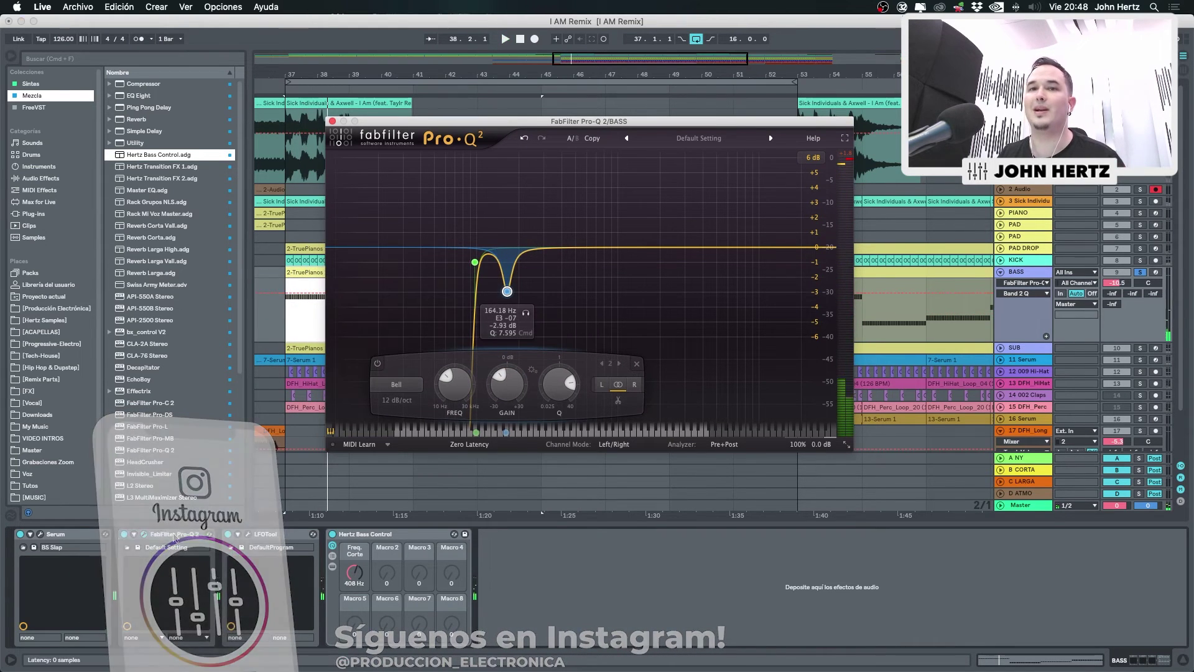
Place a copy of the BASS Pro-Q 2 after Hertz Bass Control, without the bell cut and with a lower low cut
left_click(551, 562)
left_click_drag(551, 562, 551, 562)
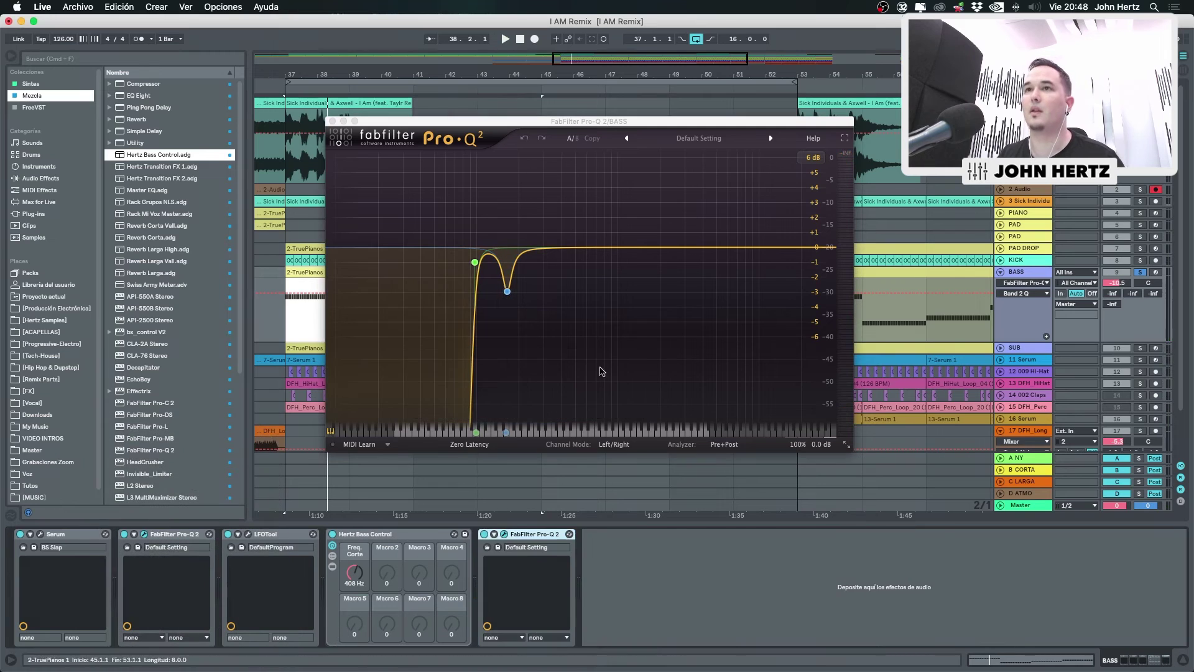
left_click(507, 292)
key("Delete")
left_click_drag(475, 262, 426, 260)
Play KICK, BASS and SUB soloed, examine their low-end peaks in the Master Voxengo SPAN, and close the plugin windows
key("space")
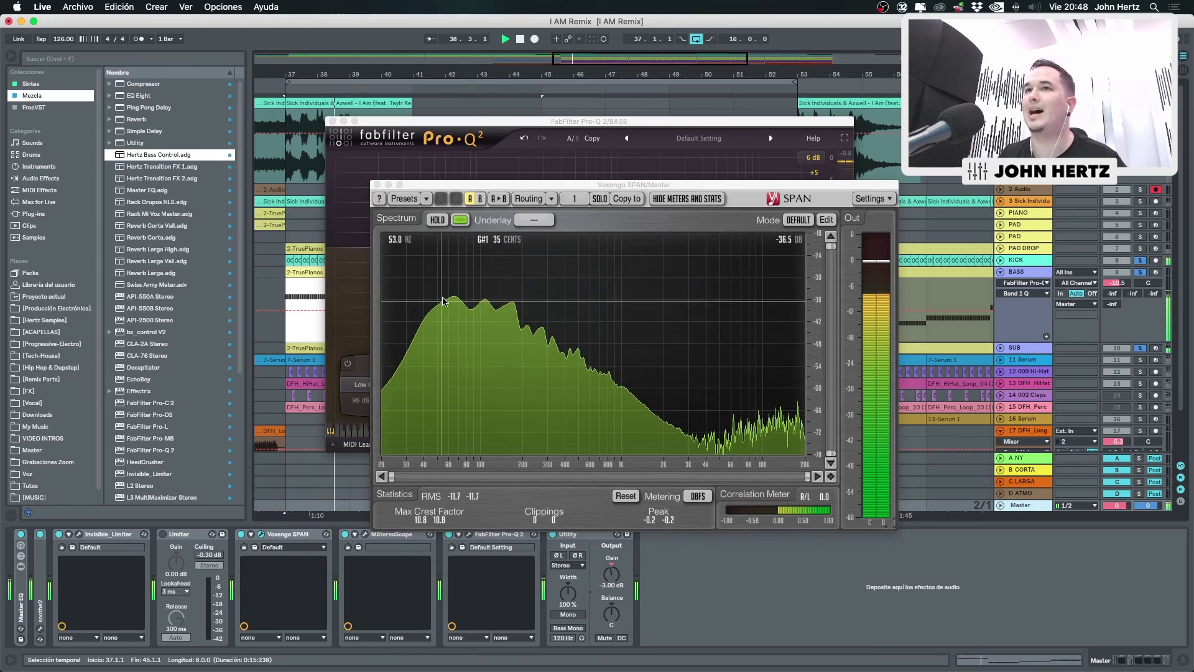
key("space")
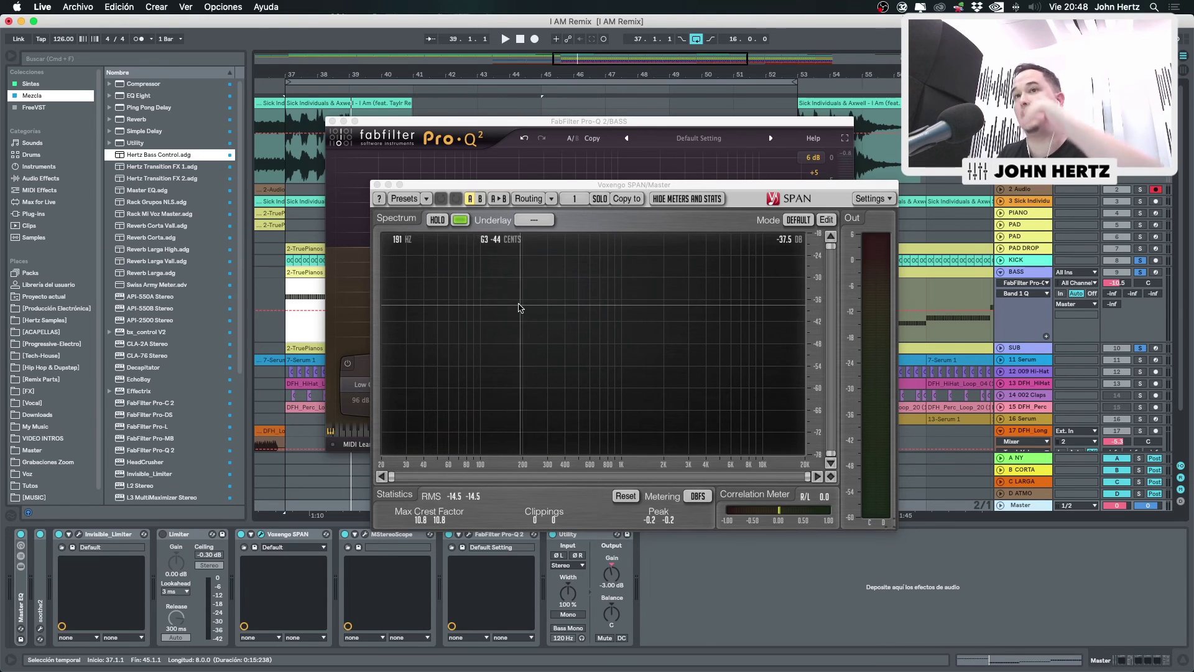
key("space")
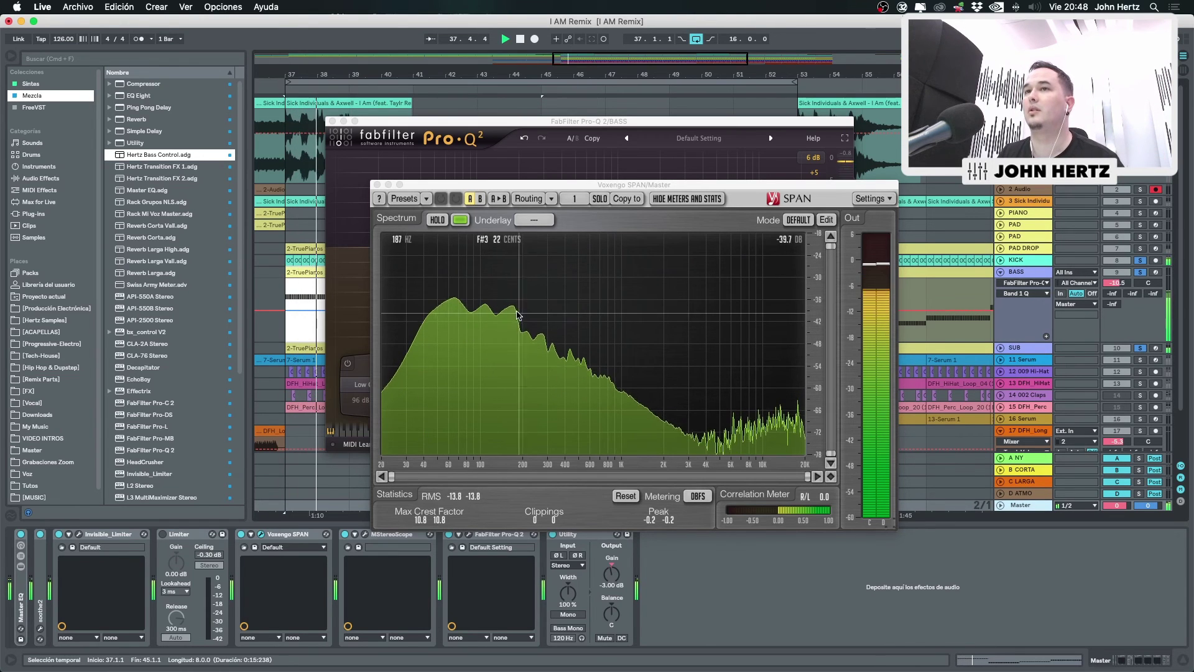
key("space")
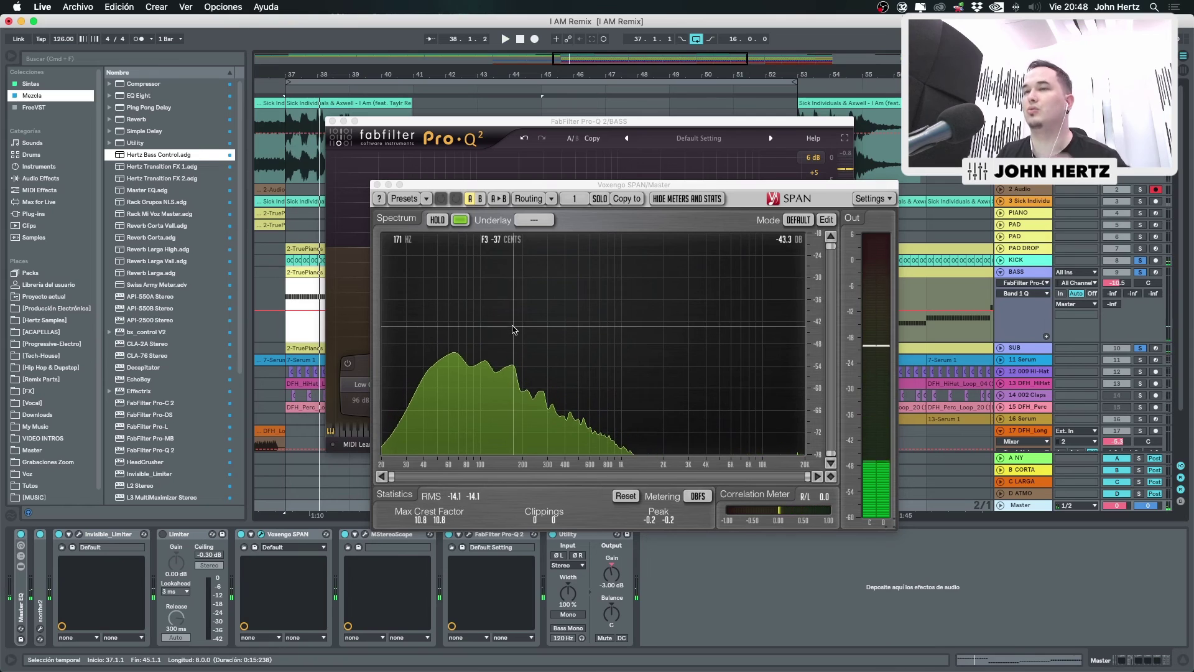
left_click(376, 185)
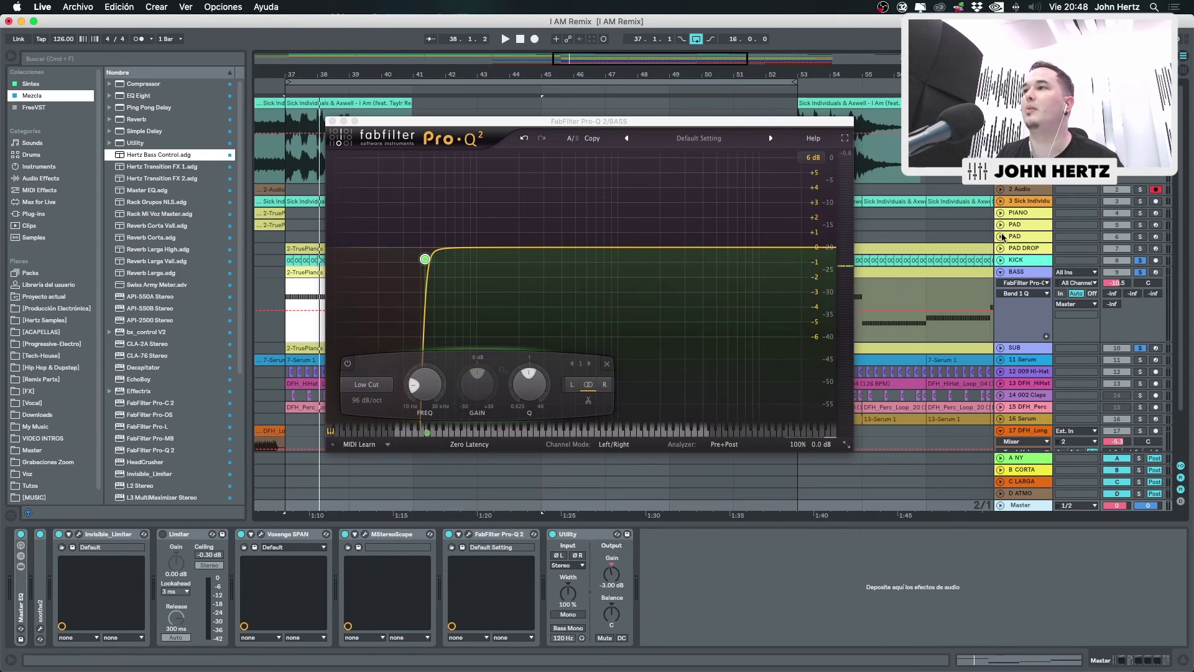
left_click(332, 122)
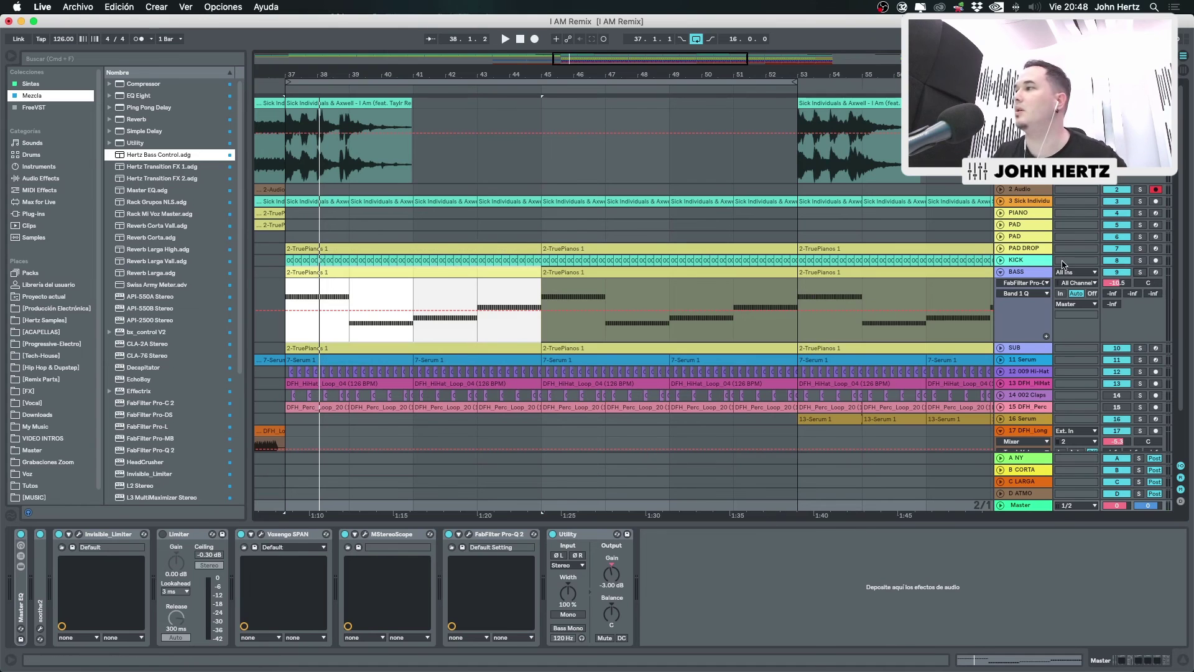